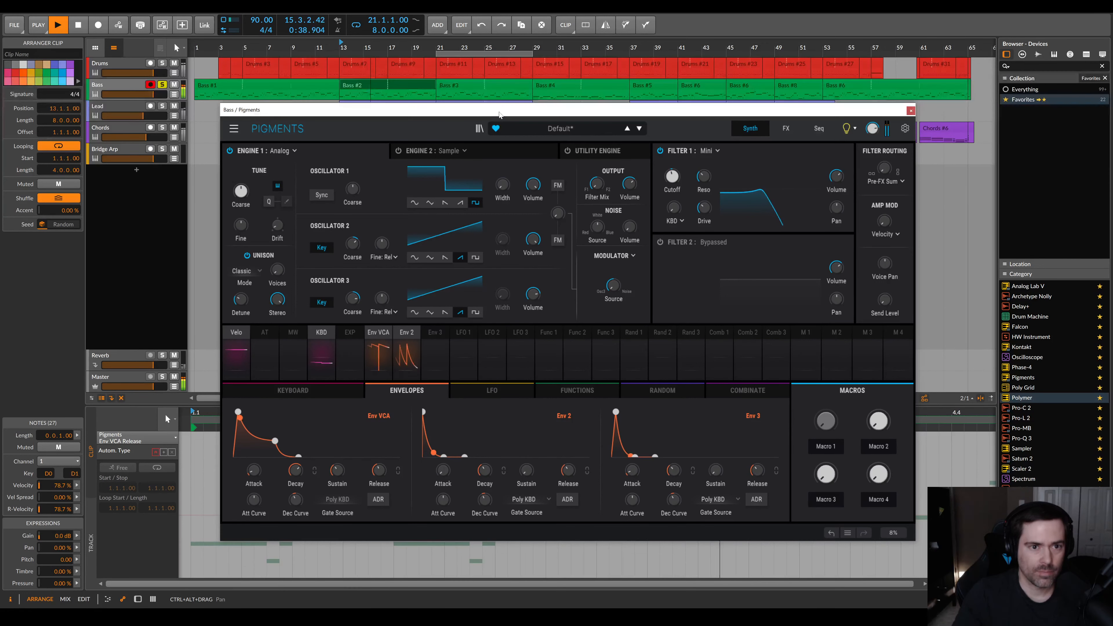
- Stop playback, reposition the Pigments window slightly, and look at the coarse tuning of oscillators 2 and 3
key("space")
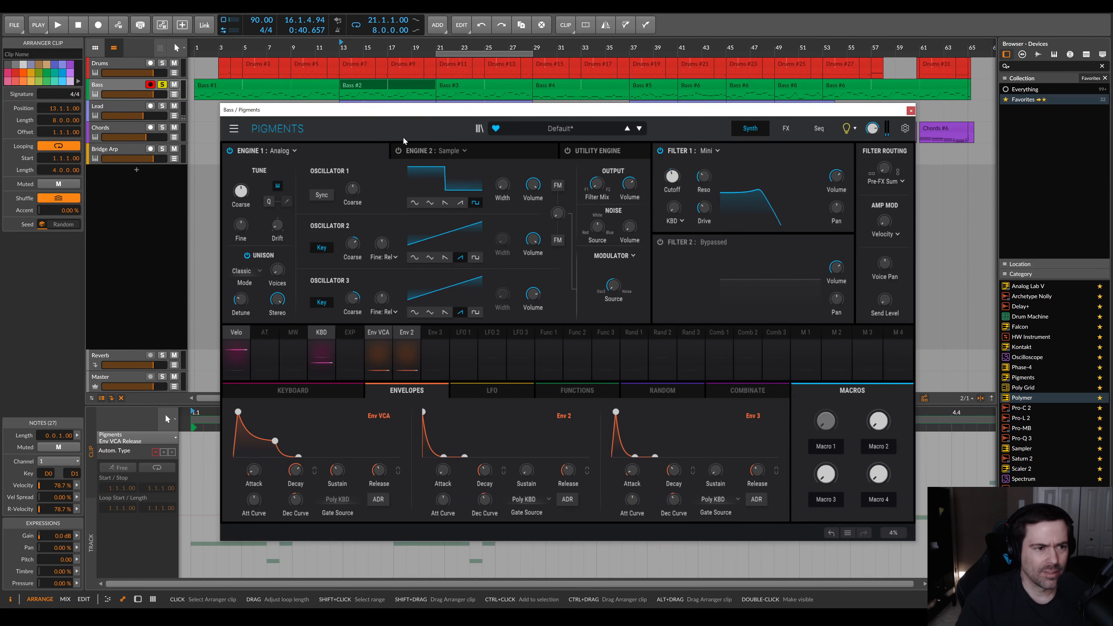
left_click_drag(419, 113, 488, 112)
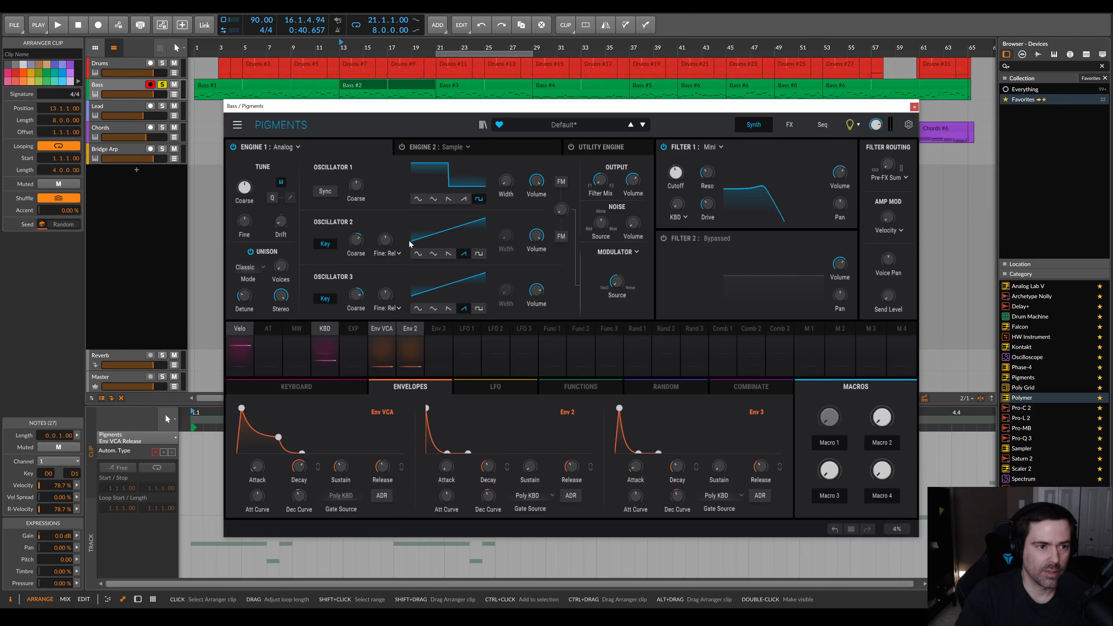
mouse_move(359, 246)
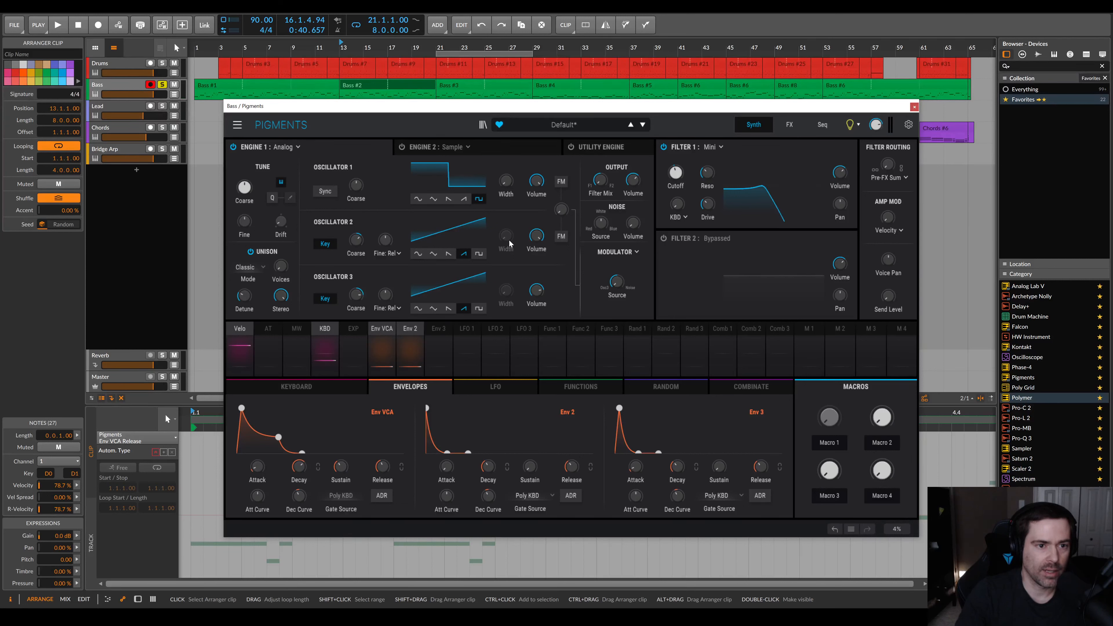
mouse_move(360, 299)
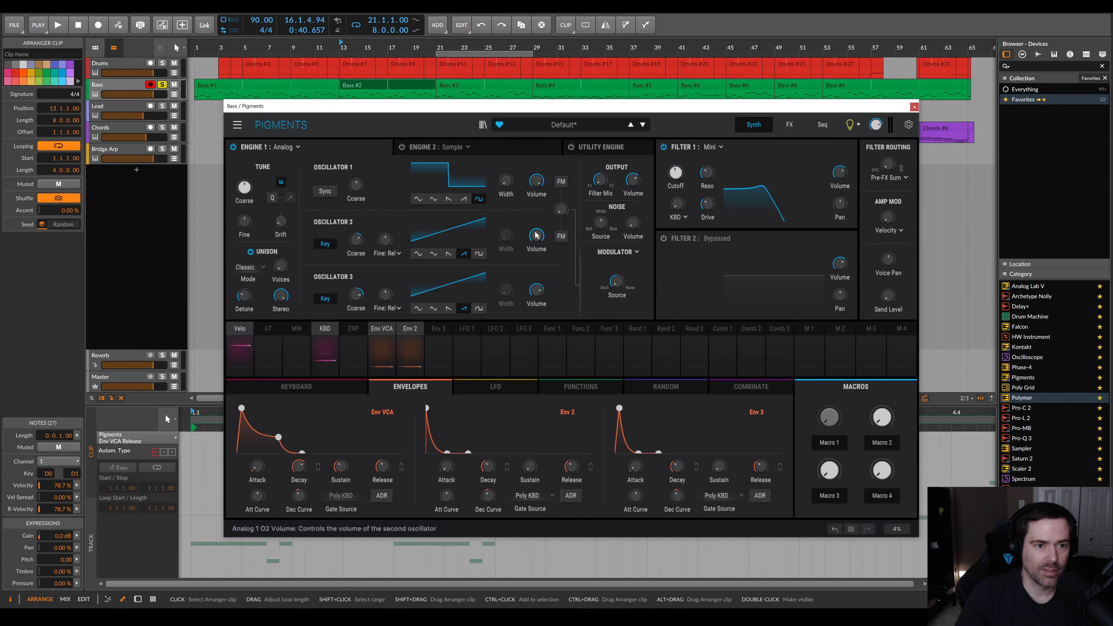
- Try the bass with the volumes of oscillators 3 and 2 lowered to -70 dB, and bring oscillator 2's volume back up
mouse_move(540, 242)
left_click_drag(537, 294, 538, 360)
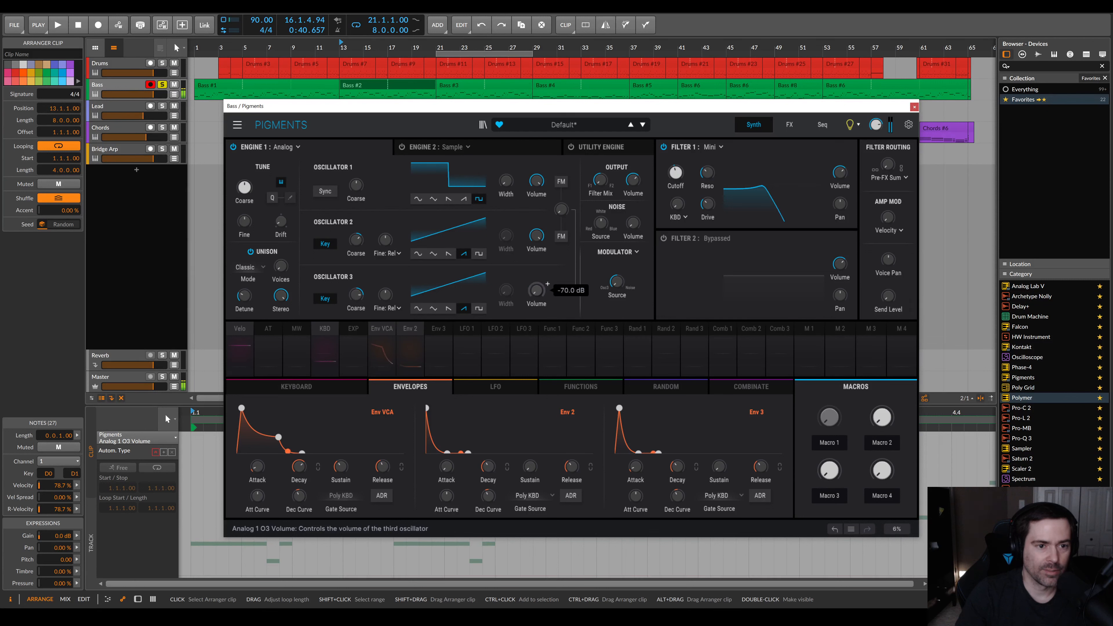
left_click_drag(540, 238, 539, 304)
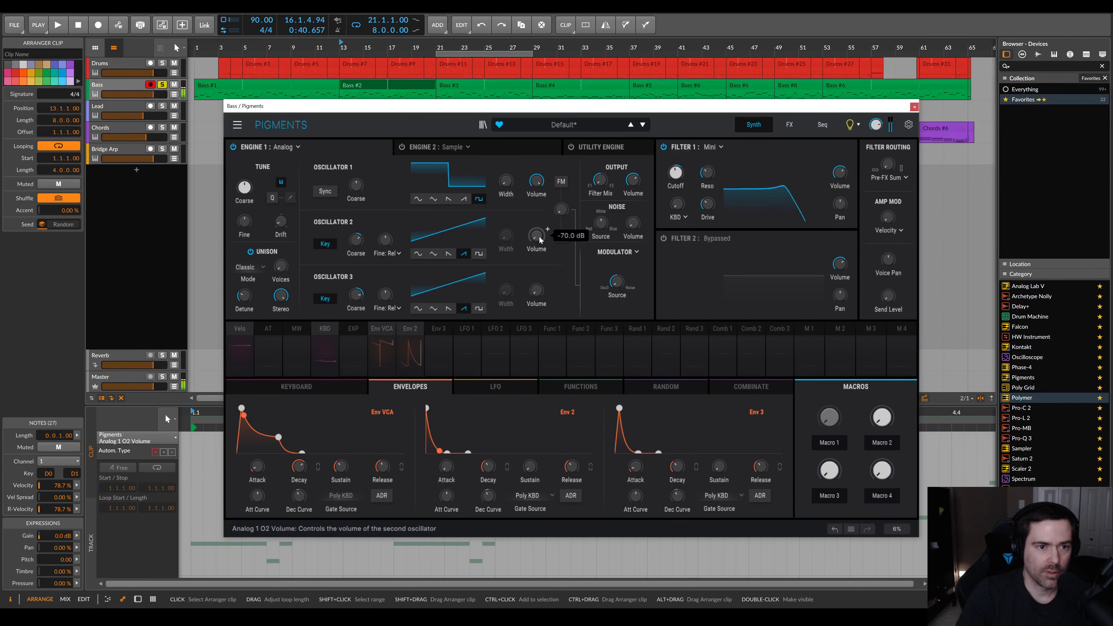
left_click_drag(541, 240, 543, 244)
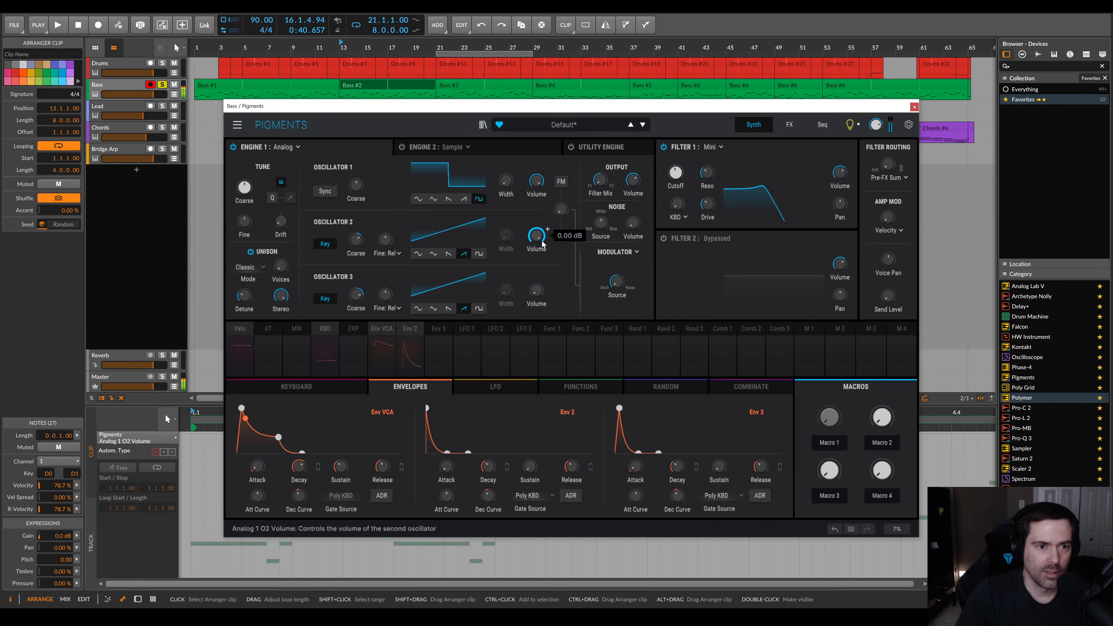
- Raise oscillator 3's volume to about -7.86 dB so it blends in with oscillator 2
mouse_move(530, 296)
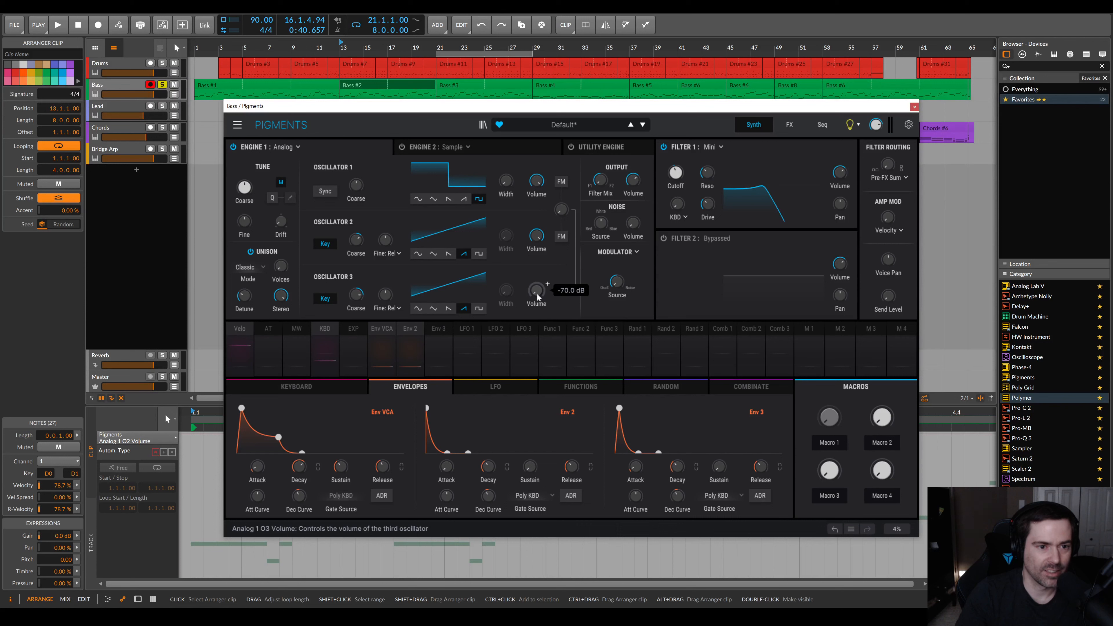
mouse_move(536, 290)
left_mouse_down()
mouse_move(535, 263)
mouse_move(535, 274)
left_mouse_up()
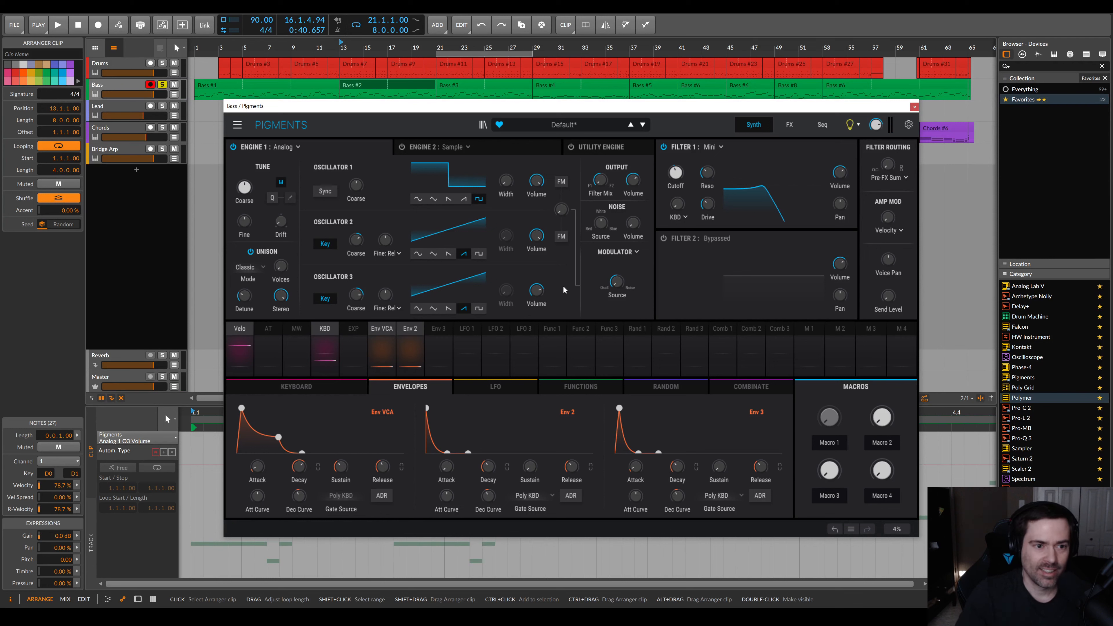
mouse_move(541, 294)
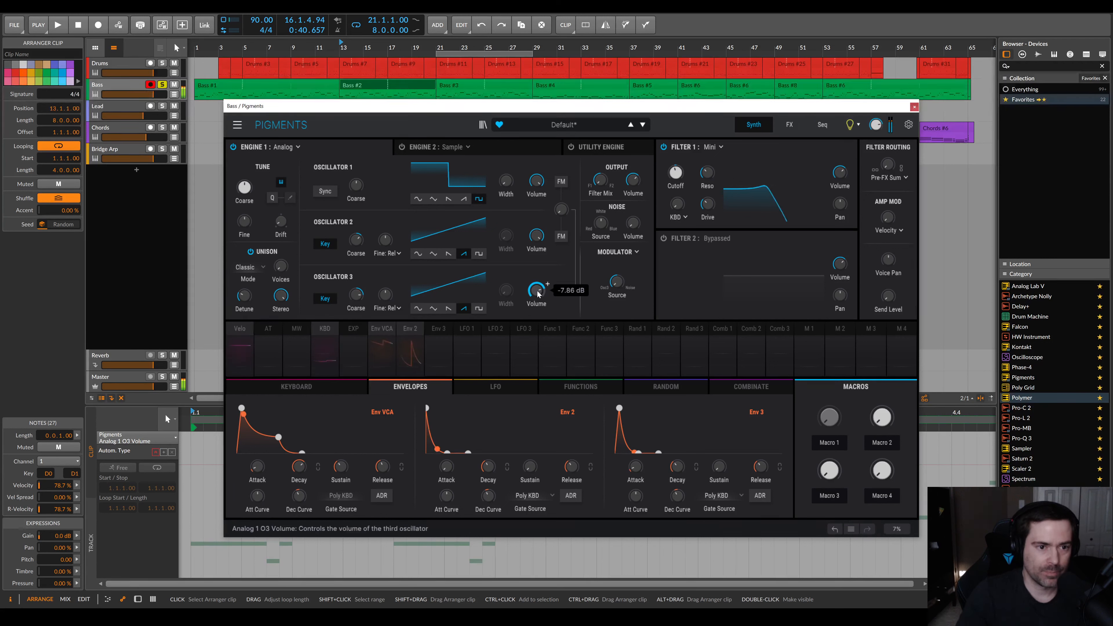
mouse_move(541, 294)
left_mouse_down()
mouse_move(541, 269)
mouse_move(542, 305)
mouse_move(541, 294)
left_mouse_up()
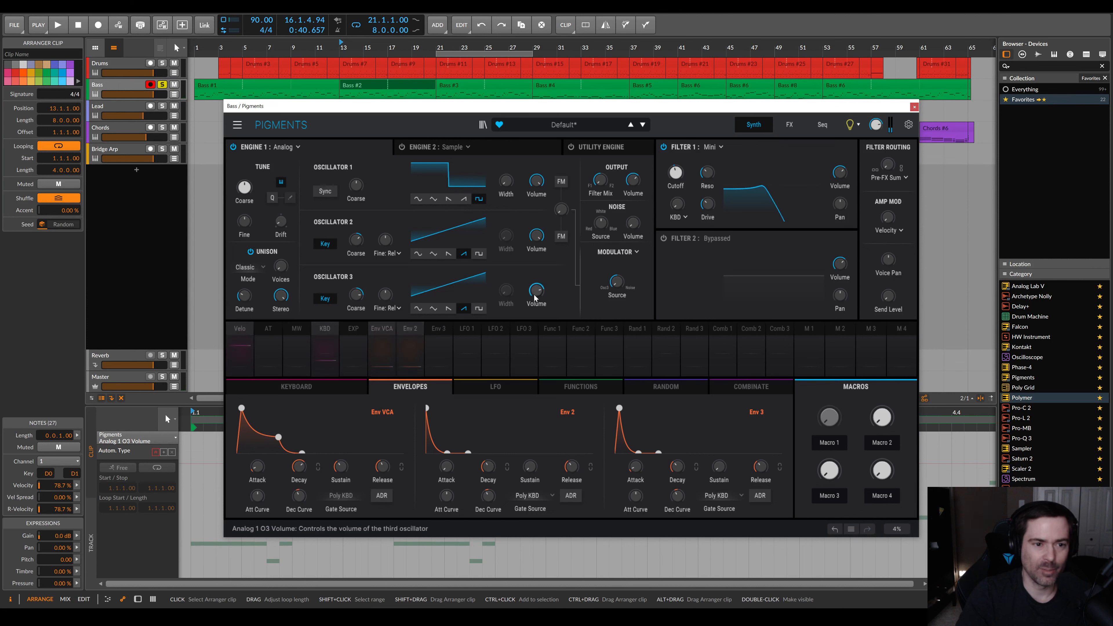
mouse_move(545, 293)
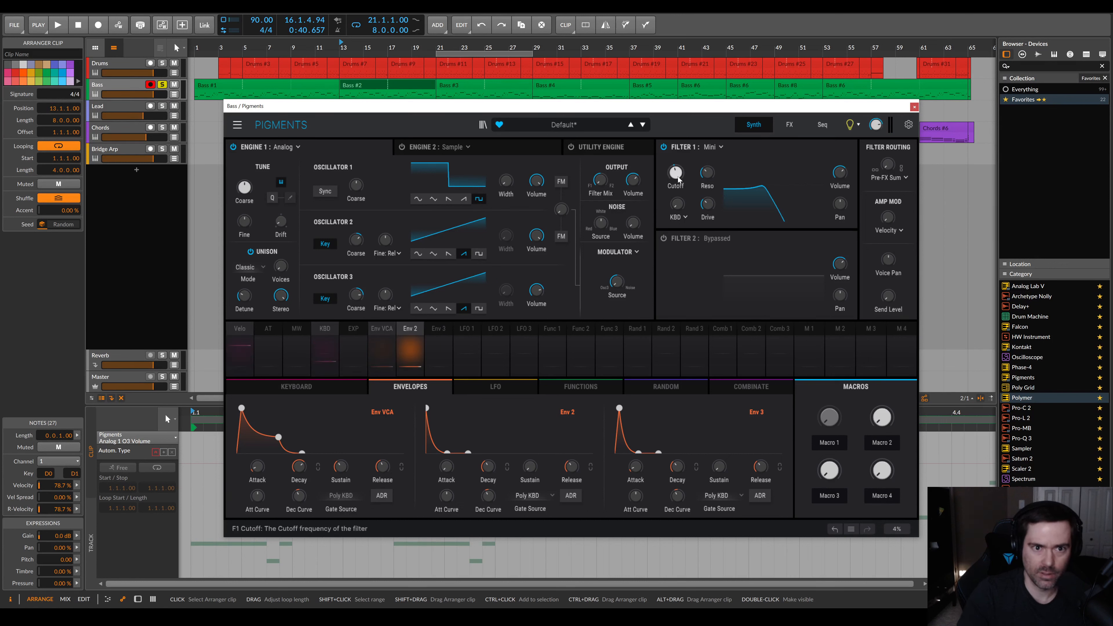
- Turn Filter 1's drive down and back up, set its resonance to about 0.312, and close the Pigments window
mouse_move(674, 179)
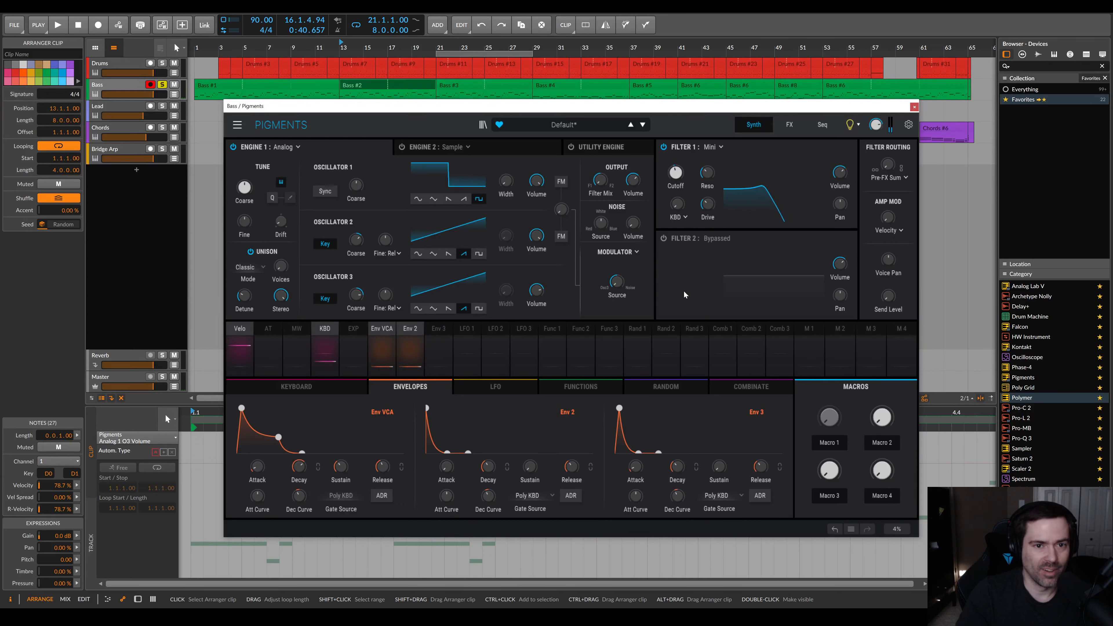
mouse_move(712, 177)
mouse_move(707, 212)
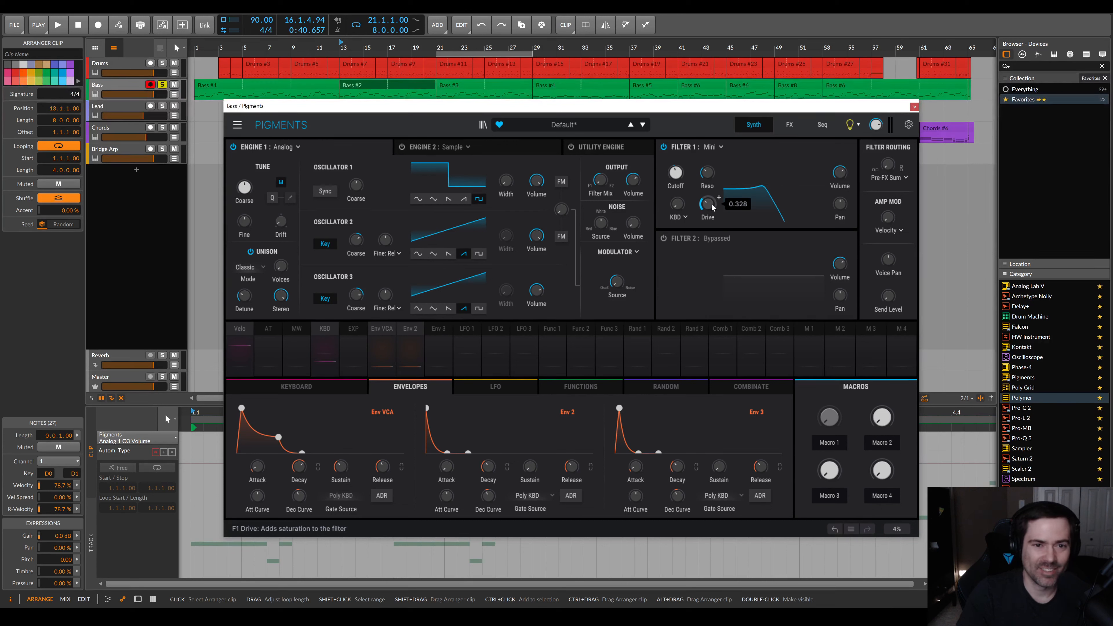
left_click_drag(710, 206, 710, 248)
left_click_drag(707, 172, 707, 112)
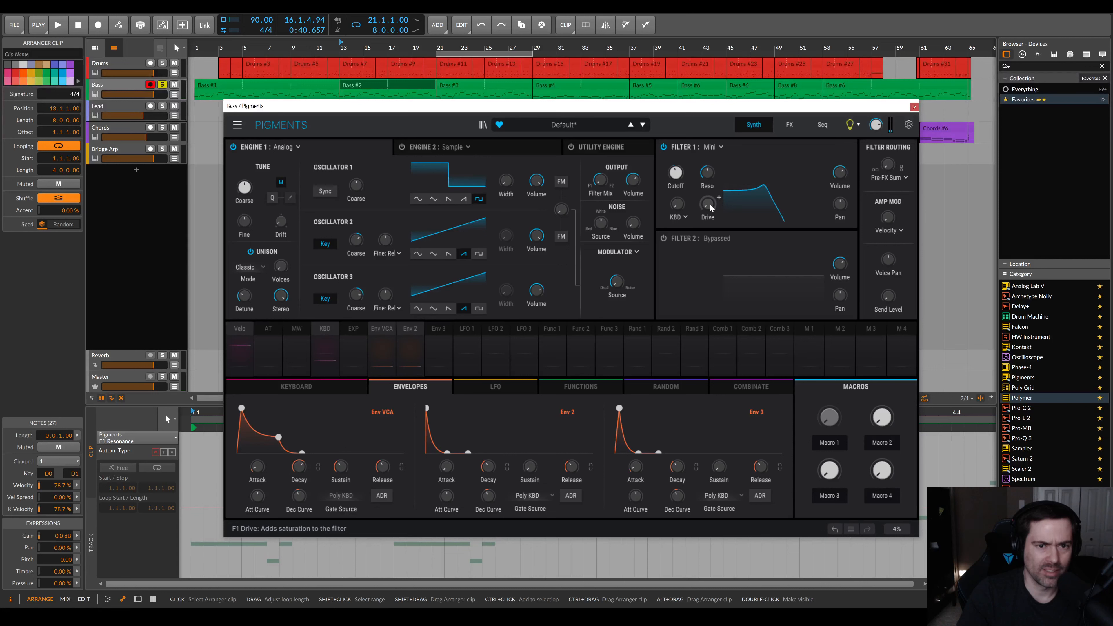
mouse_move(708, 204)
left_mouse_down()
mouse_move(708, 180)
mouse_move(711, 197)
left_mouse_up()
mouse_move(710, 208)
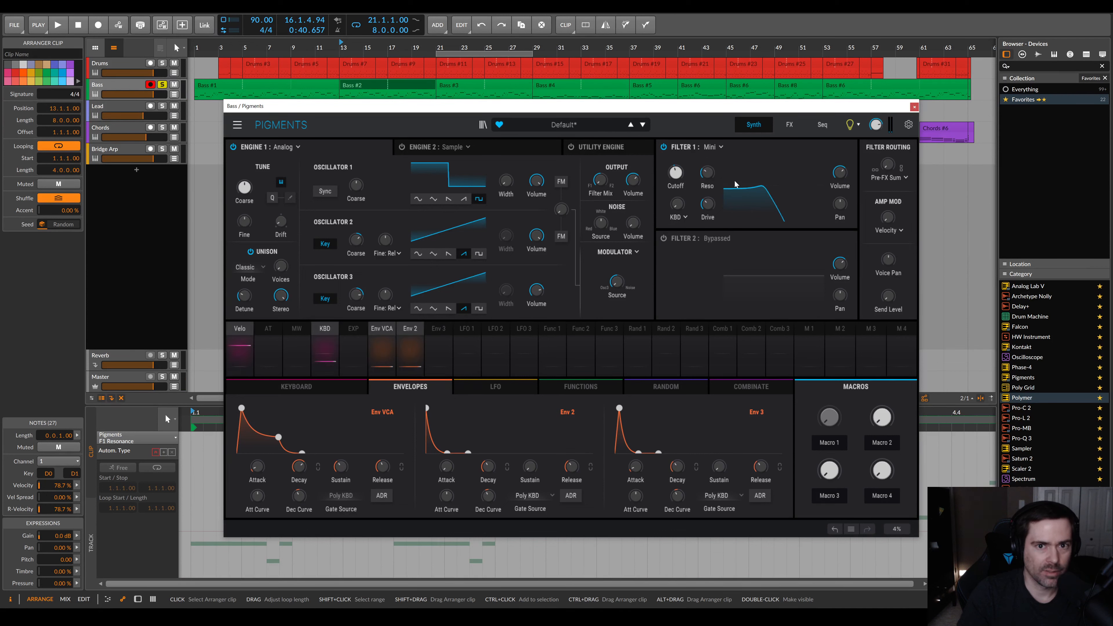
left_click(915, 107)
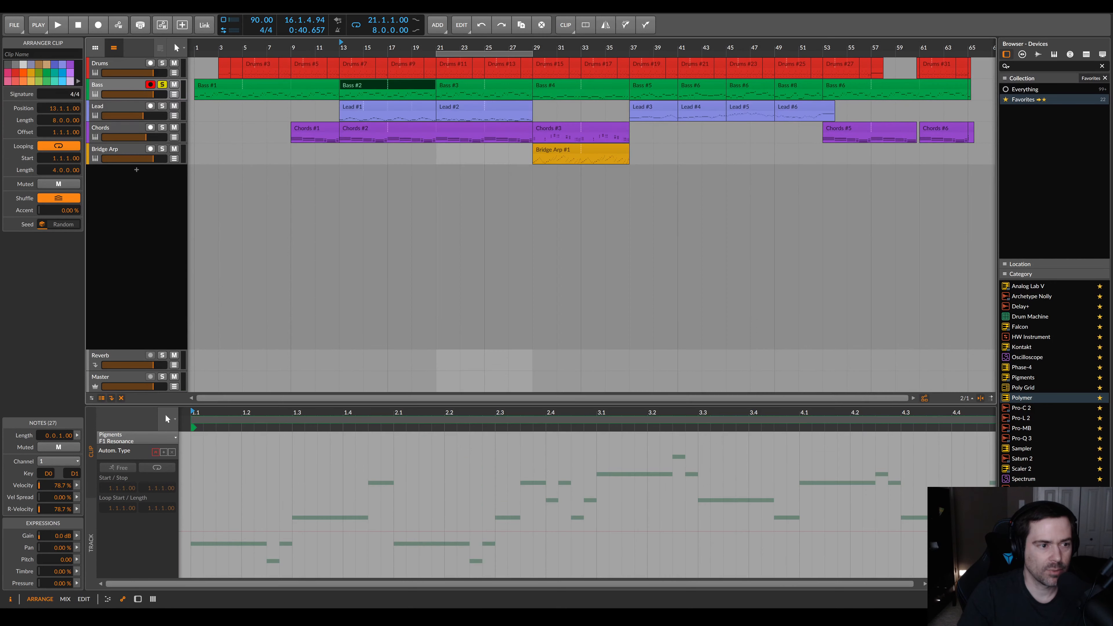
- Audition the bass through its EQ+, bypassing and re-enabling the equalizer to compare, and close the expanded EQ view
left_click(154, 266)
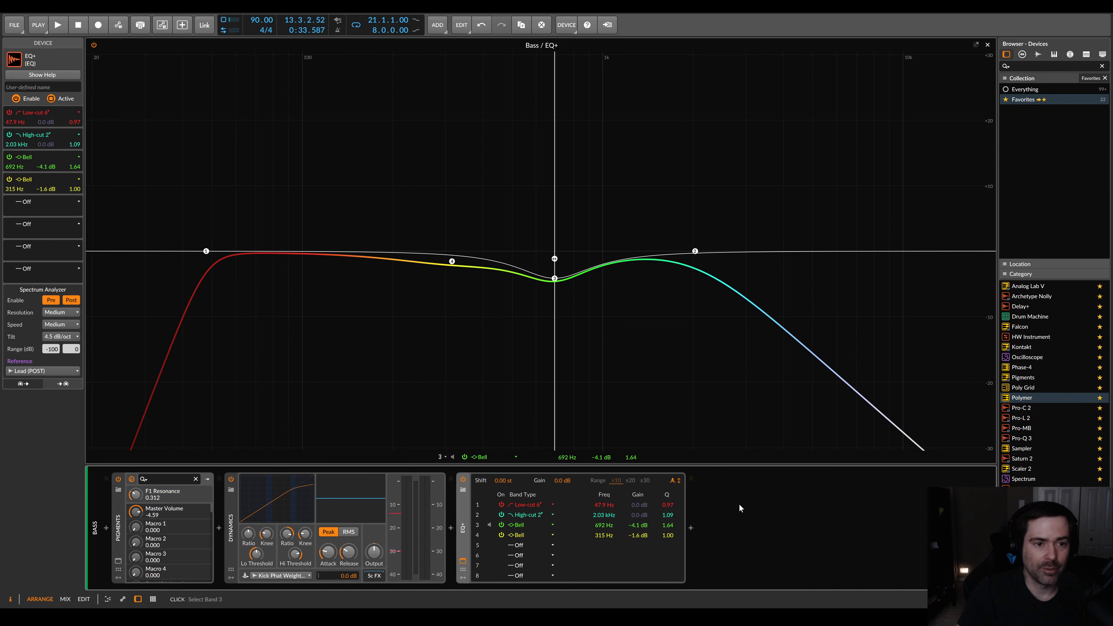
key("space")
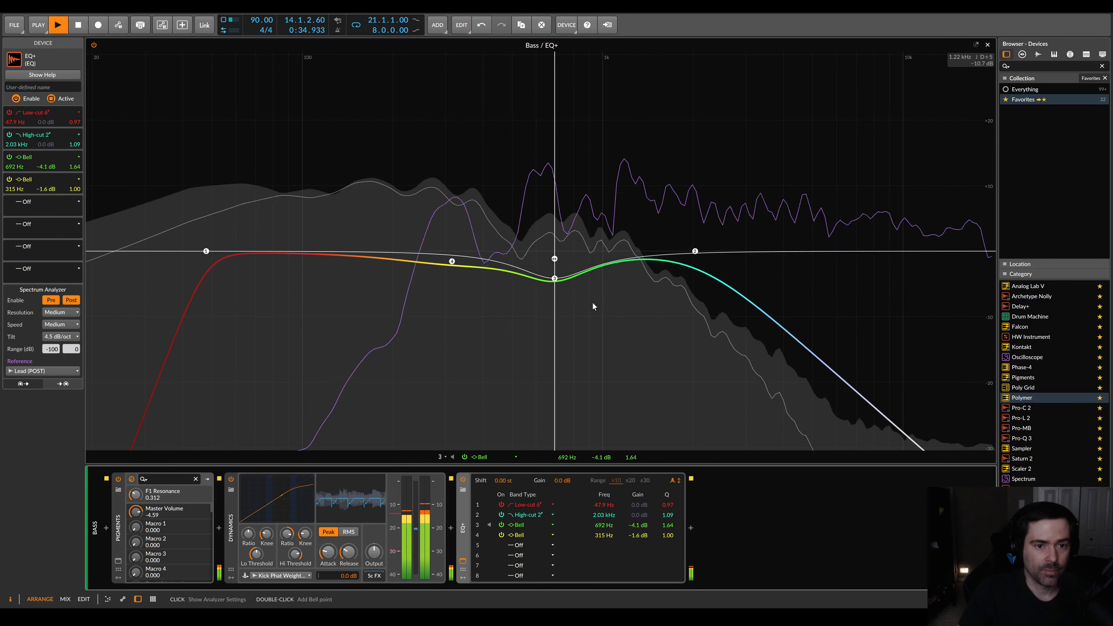
left_click(94, 44)
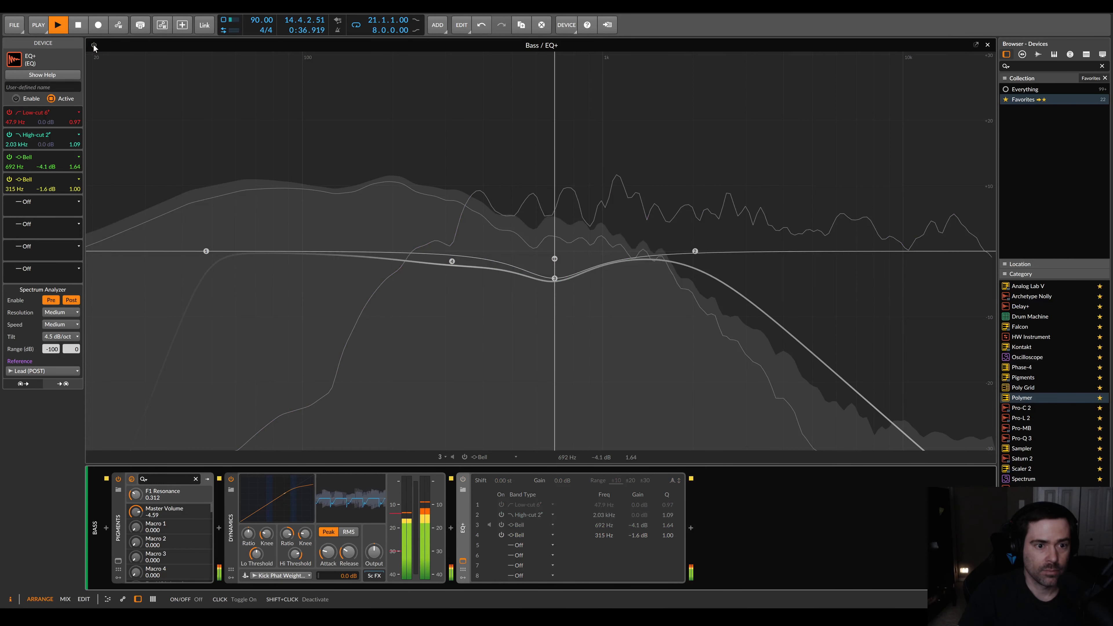
left_click(94, 45)
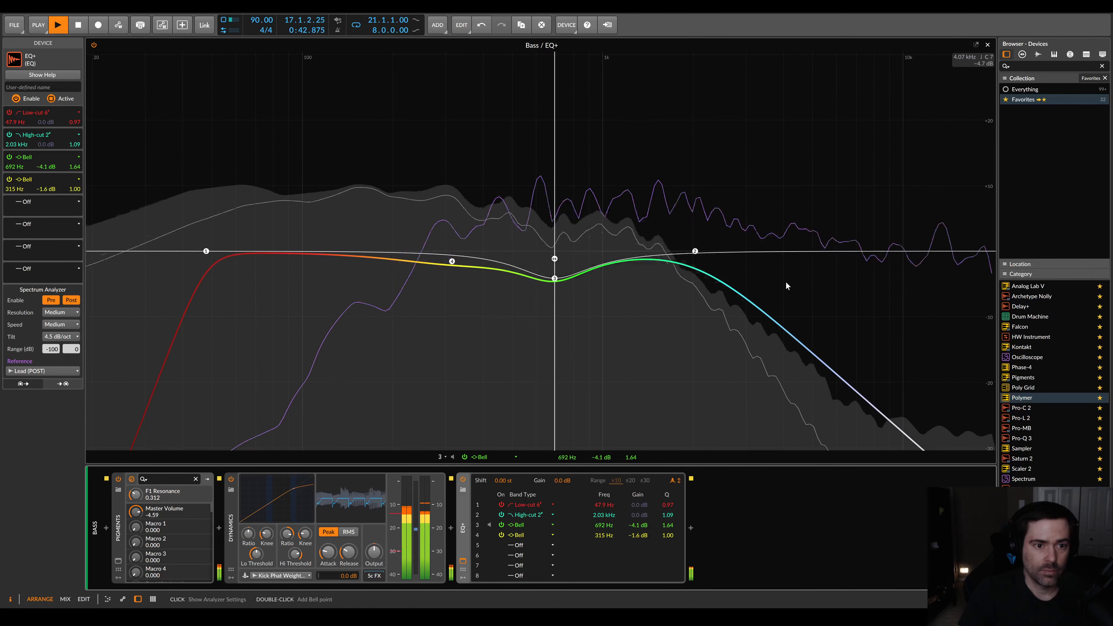
key("space")
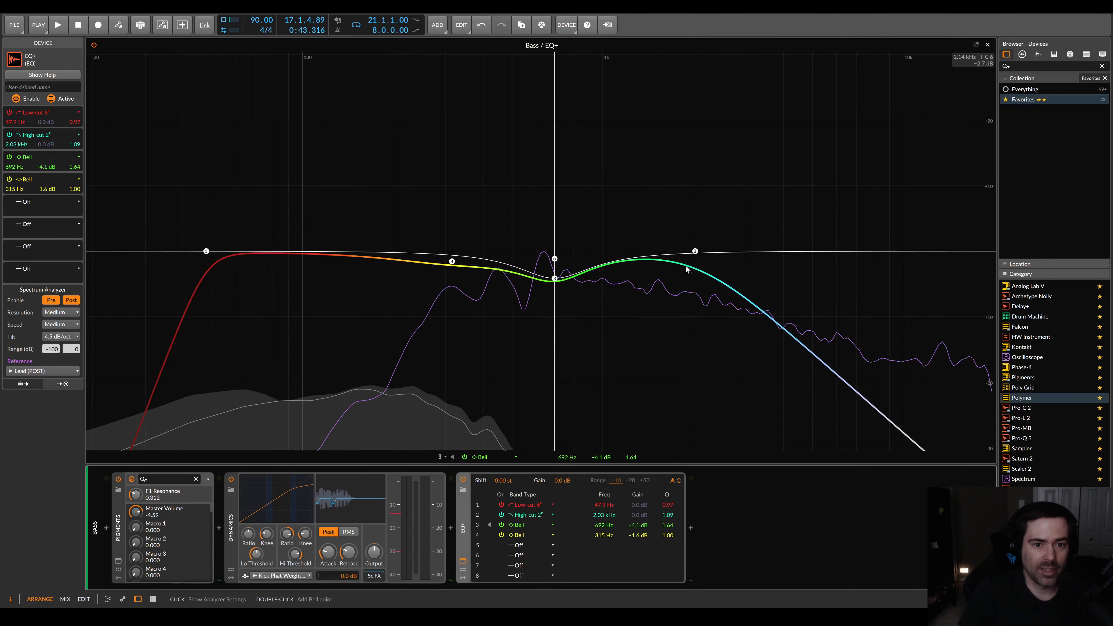
key("space")
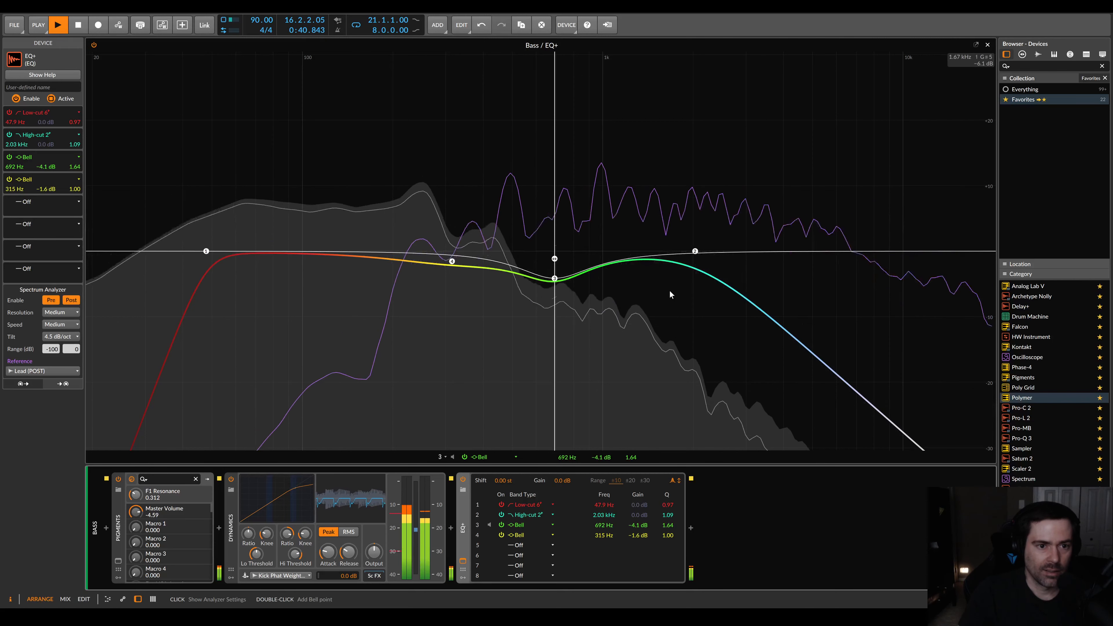
key("space")
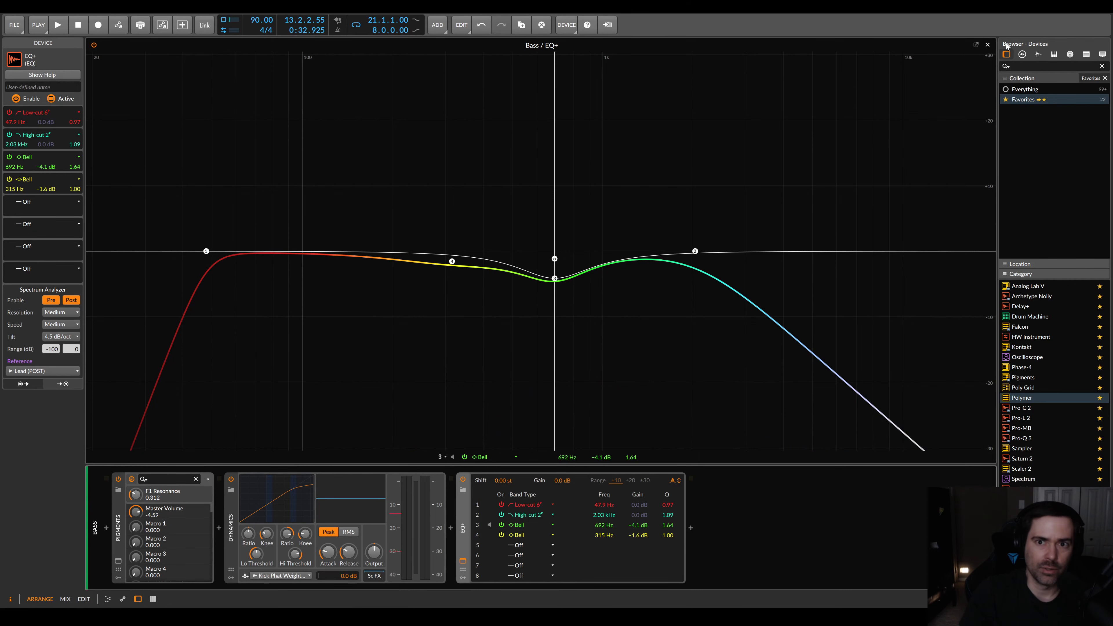
left_click(988, 45)
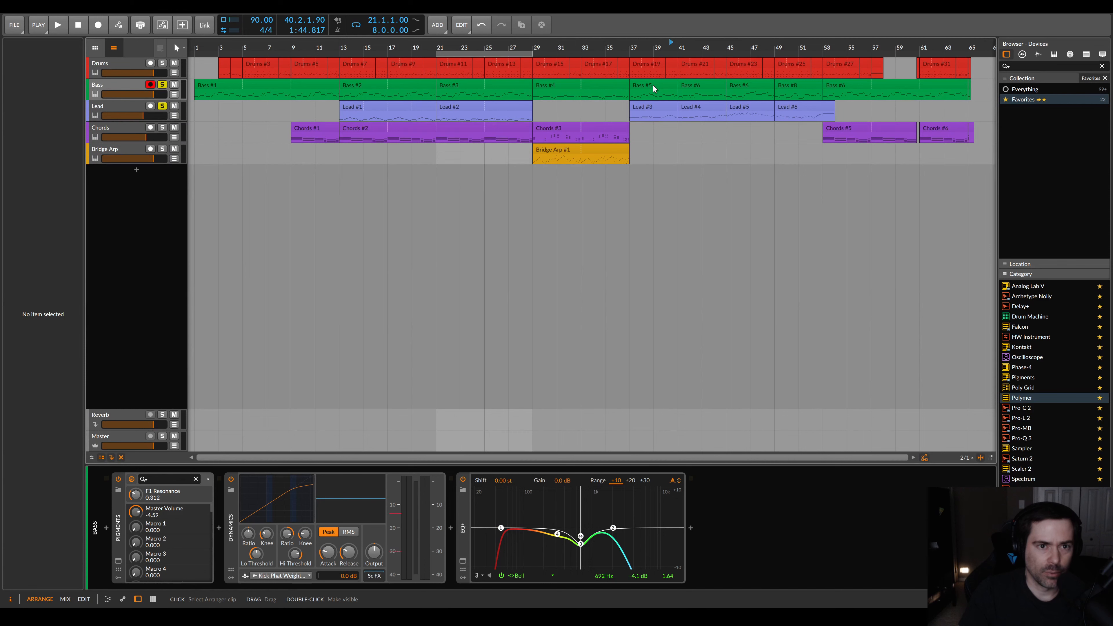
- View the notes of the Bass #5 and Lead #3 clips together in the note editor and play them
left_click(653, 87)
left_click(656, 106, "ctrl")
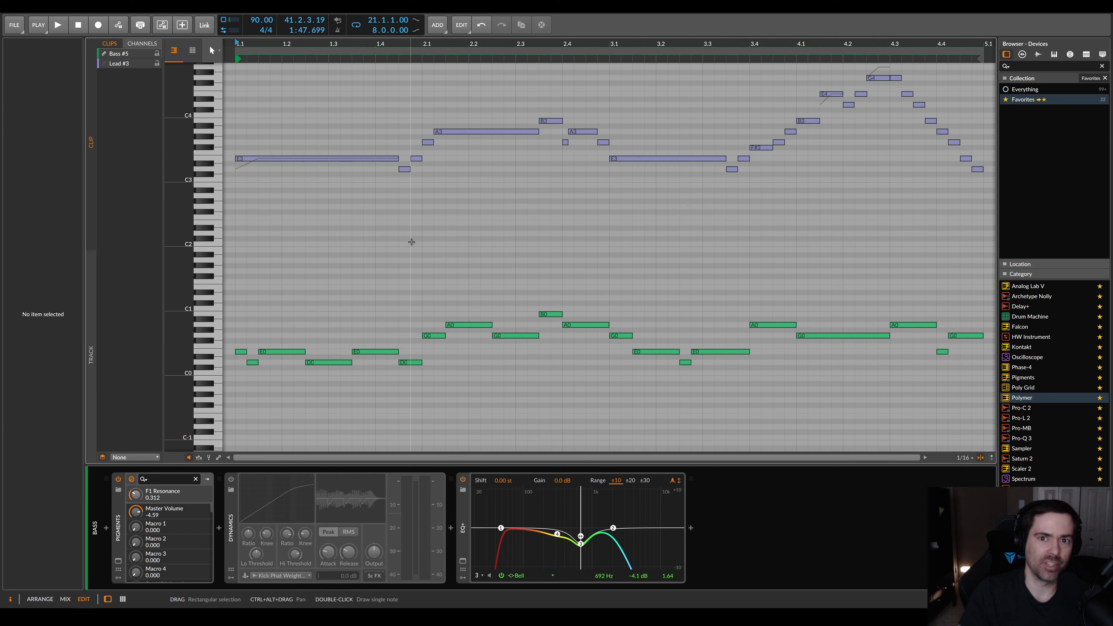
key("space")
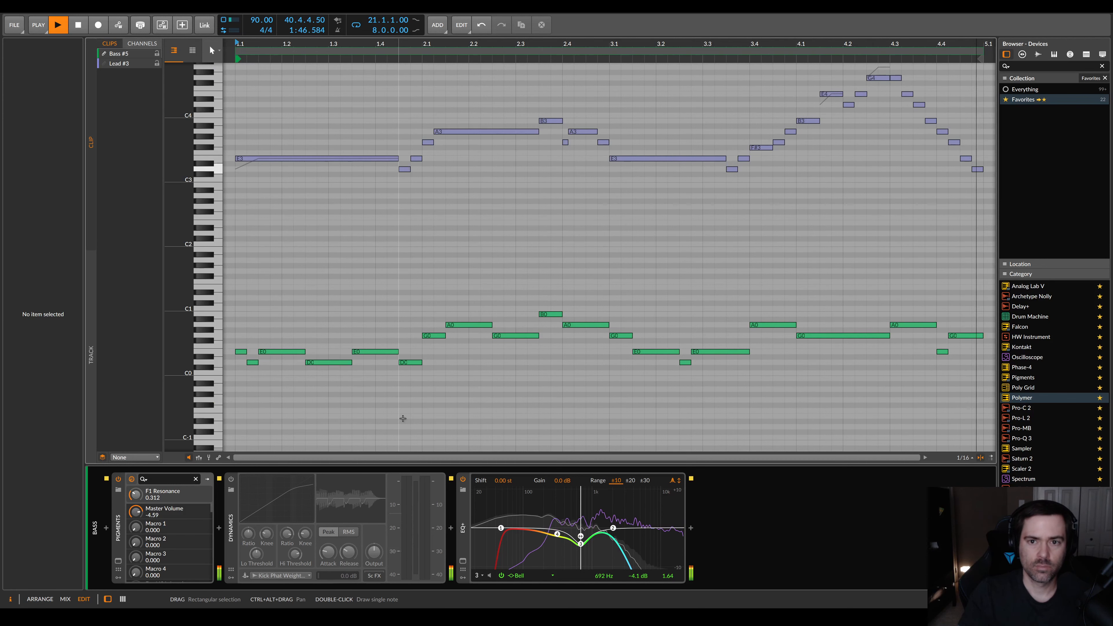
key("space")
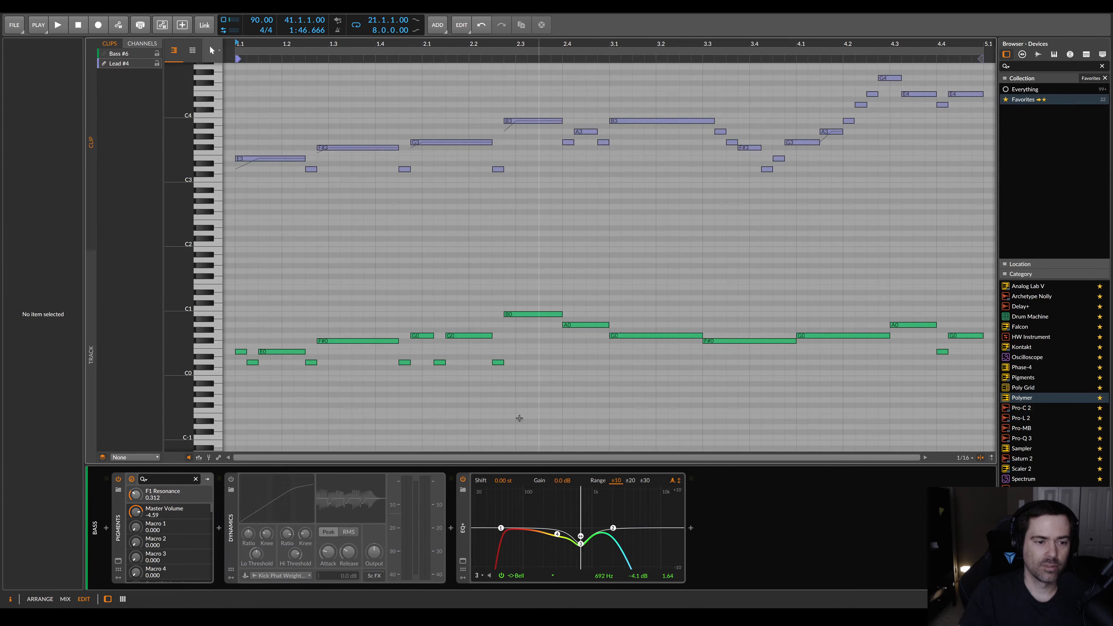
- Play the Bass #6 and Lead #4 clips together in the note editor and return to the arrangement
key("space")
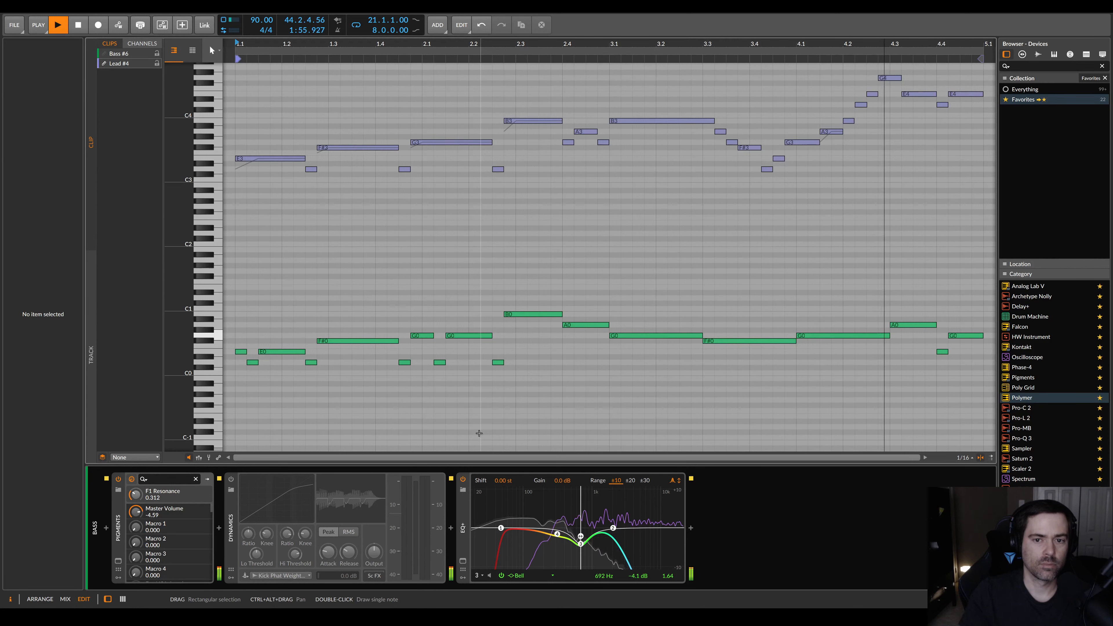
key("space")
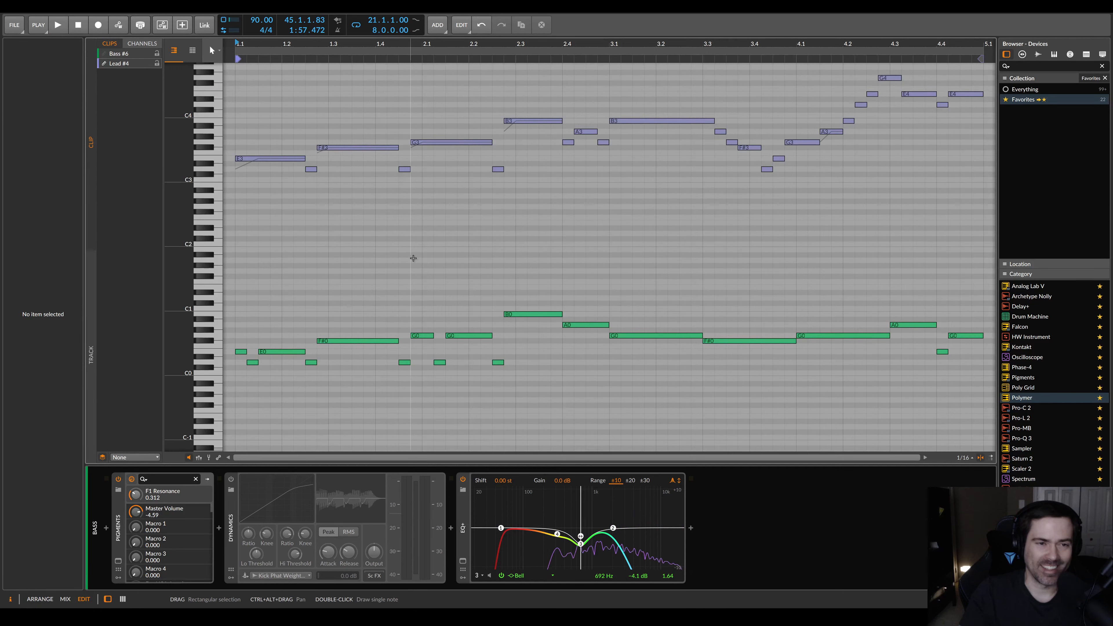
key("alt+1")
- Open the Bass #6 clip at bar 45 together with Lead #5 in the note editor and play them
left_click(747, 86)
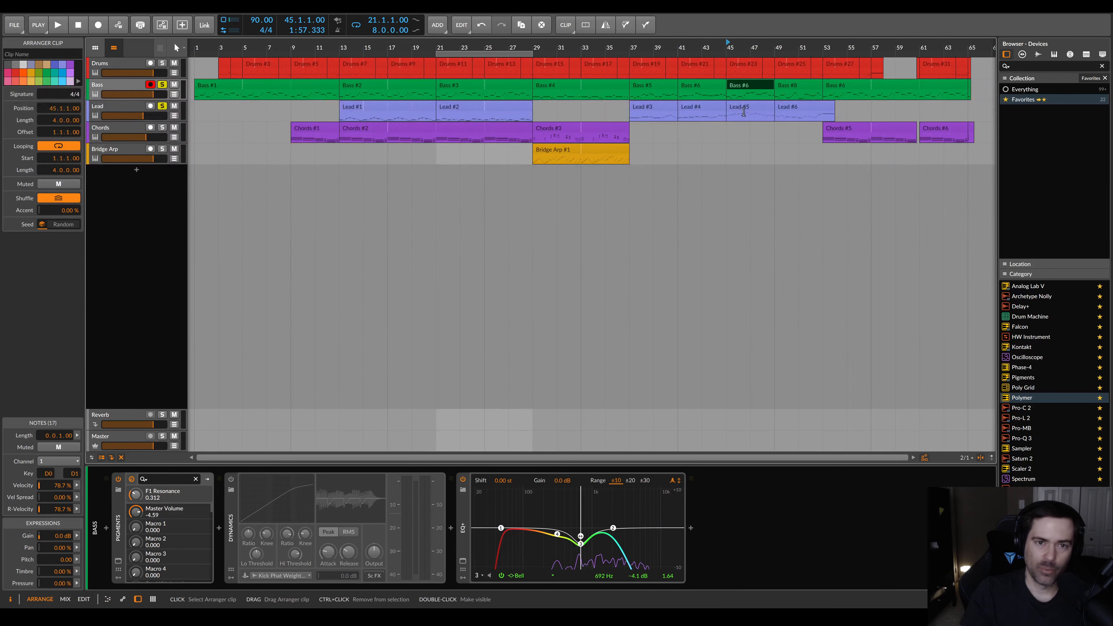
left_click(741, 109, "ctrl")
key("alt+3")
key("space")
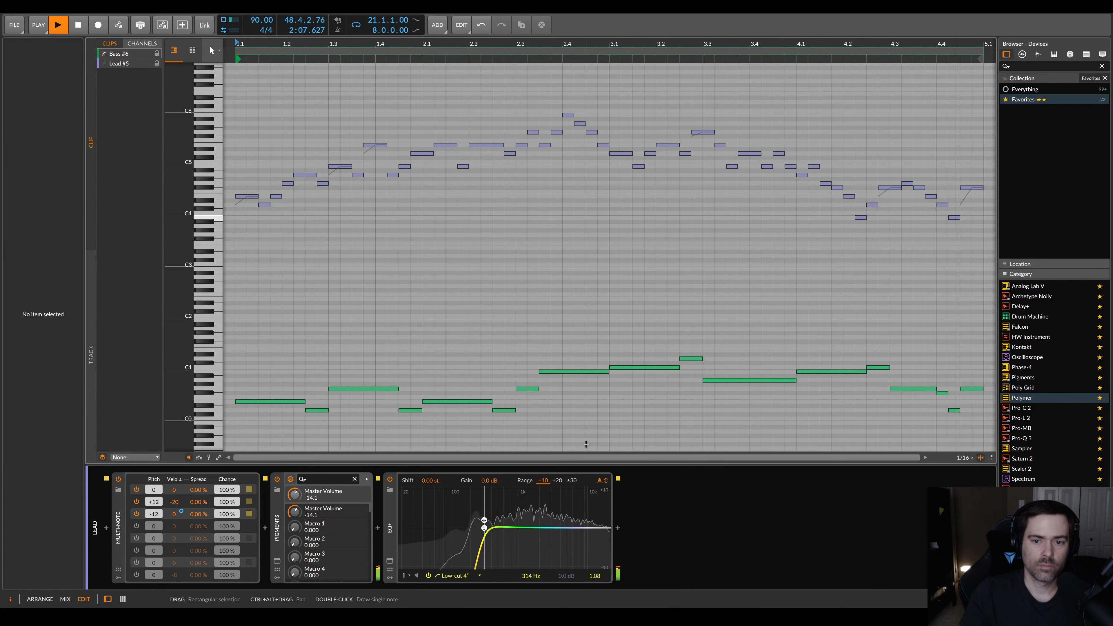
key("space")
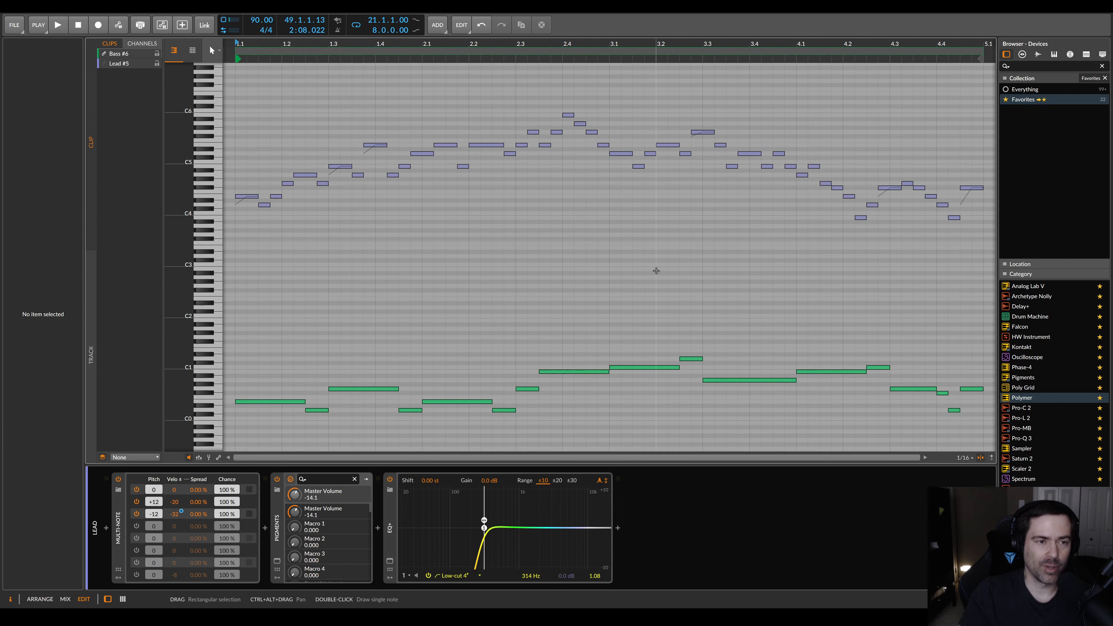
- View the notes of the Bass #8 and Lead #6 clips together in the note editor, play them, and return to the arrangement
key("alt+1")
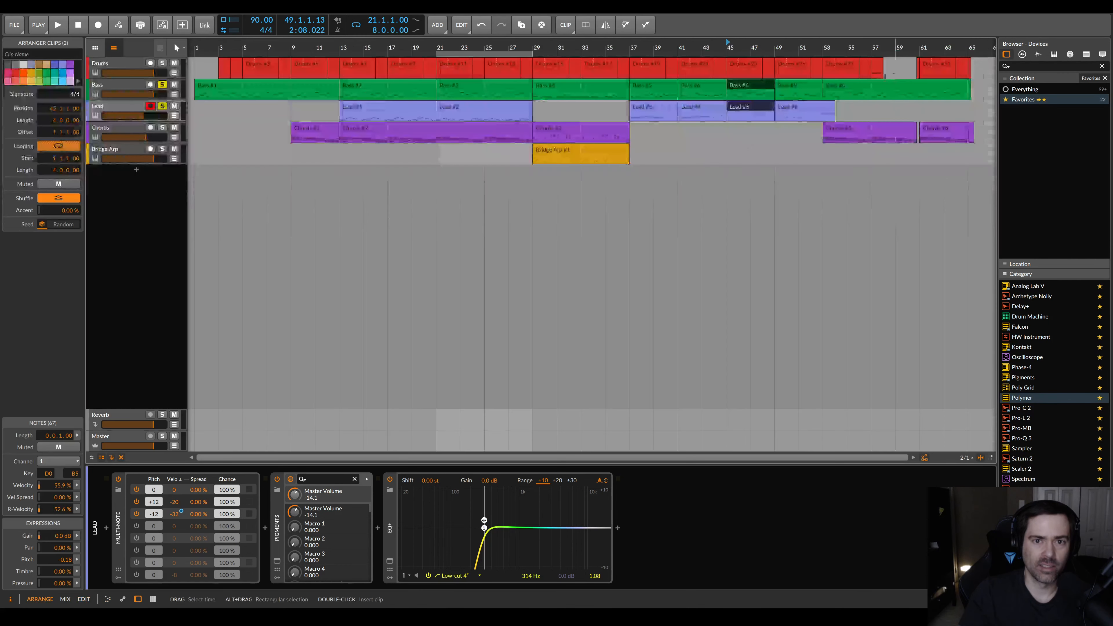
left_click(798, 83)
left_click(782, 106, "ctrl")
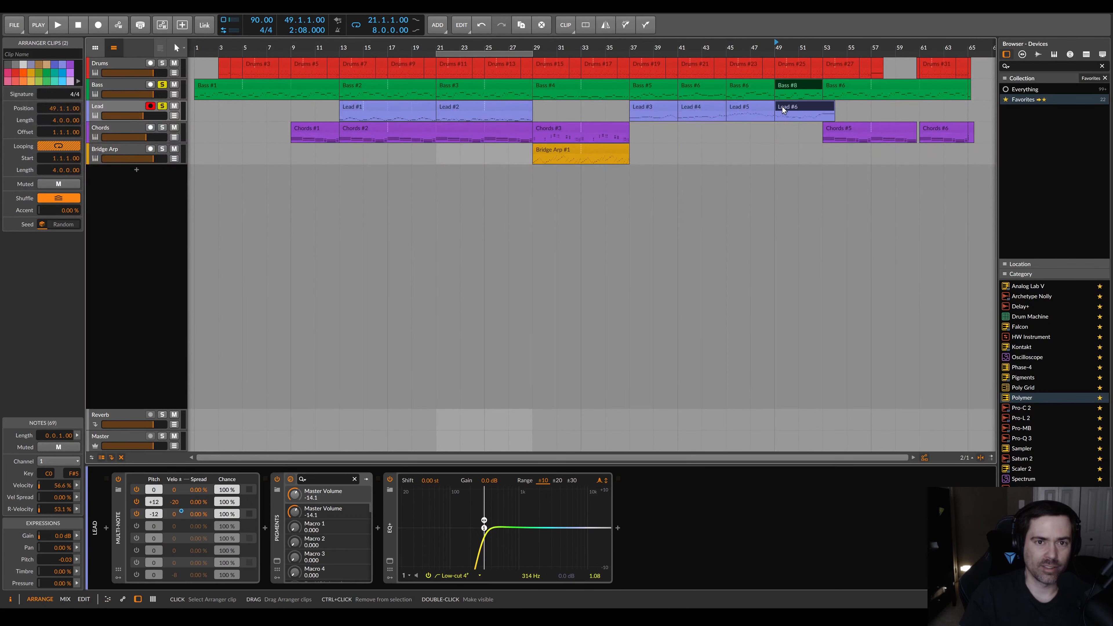
key("alt+3")
key("space")
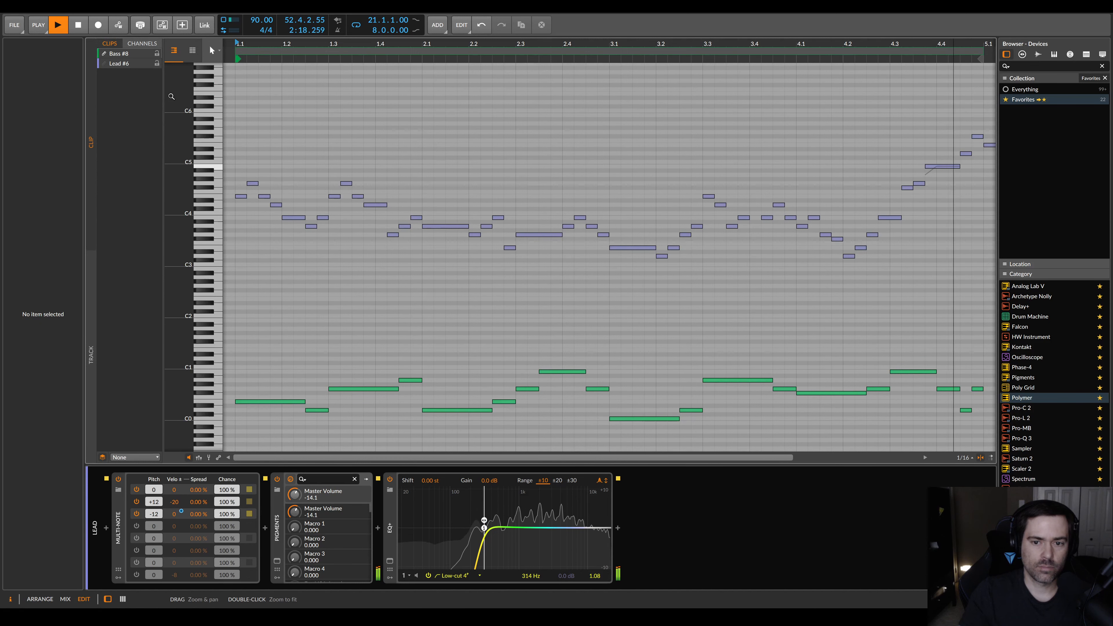
key("space")
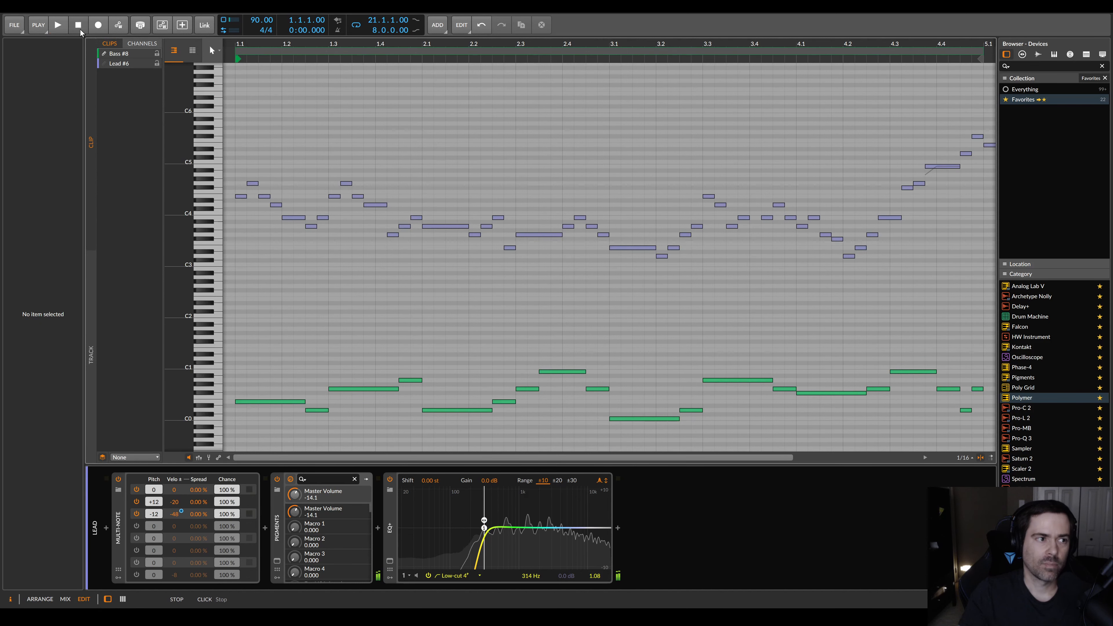
key("alt+1")
- Highlight the Bass and Lead clips at bars 45–53, and the Drums, Bass and Lead clips from bar 37, clearing each selection
left_click(709, 154)
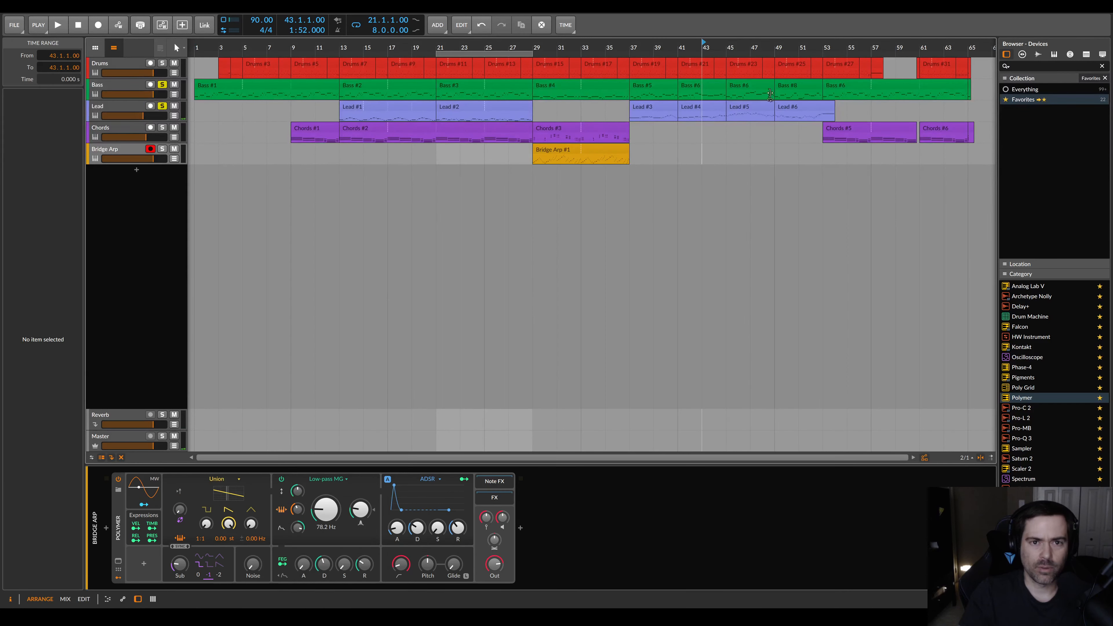
left_click_drag(790, 144, 739, 95)
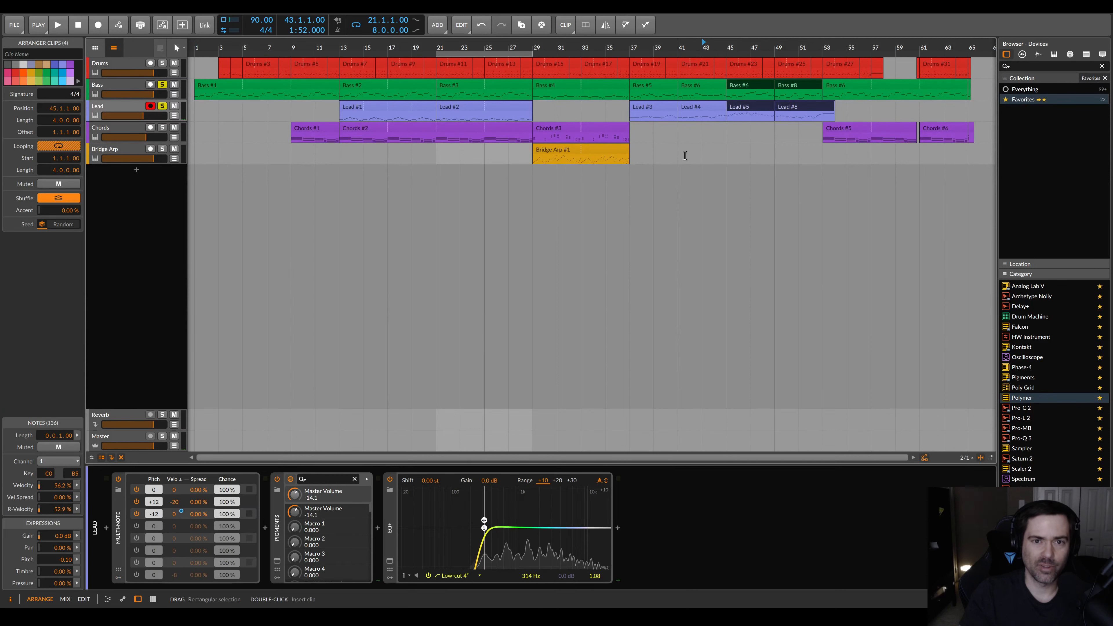
left_click(768, 158)
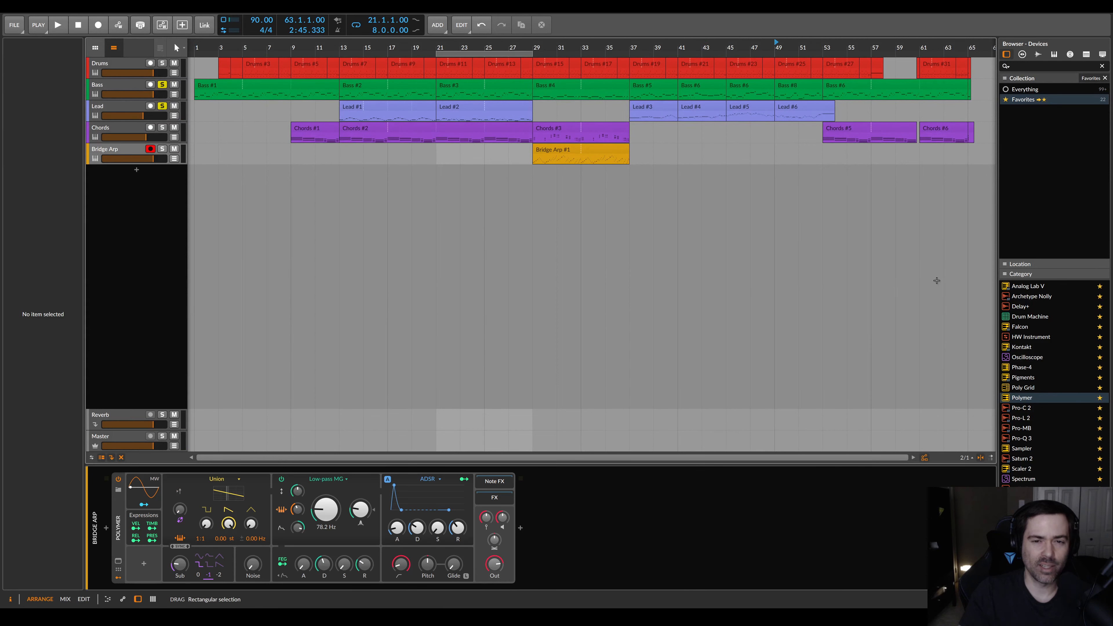
left_click(980, 226)
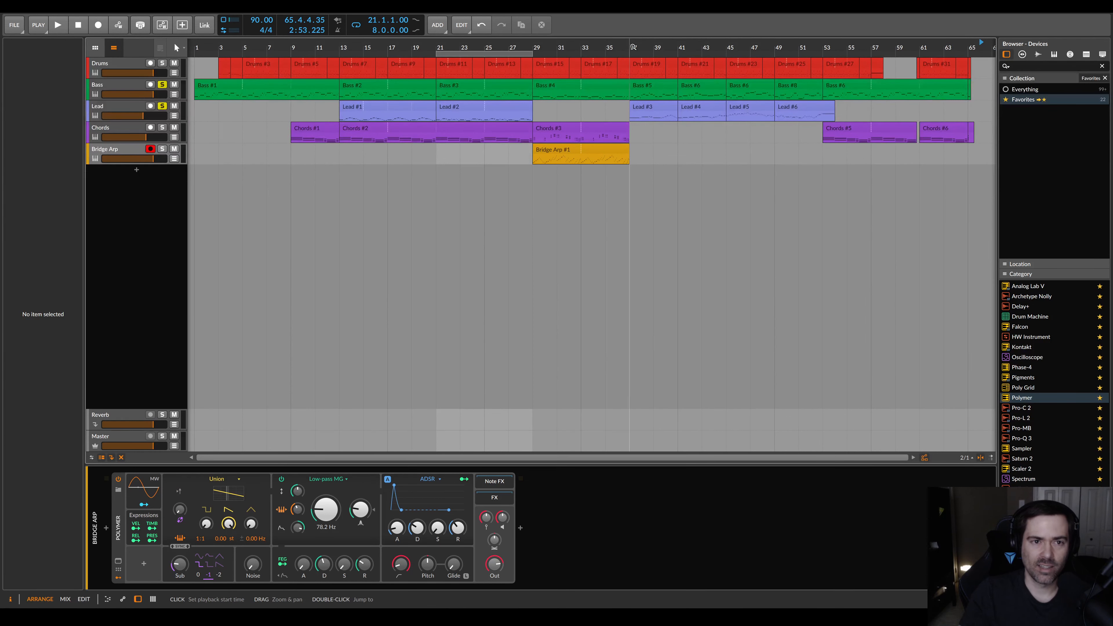
left_click_drag(640, 149, 705, 66)
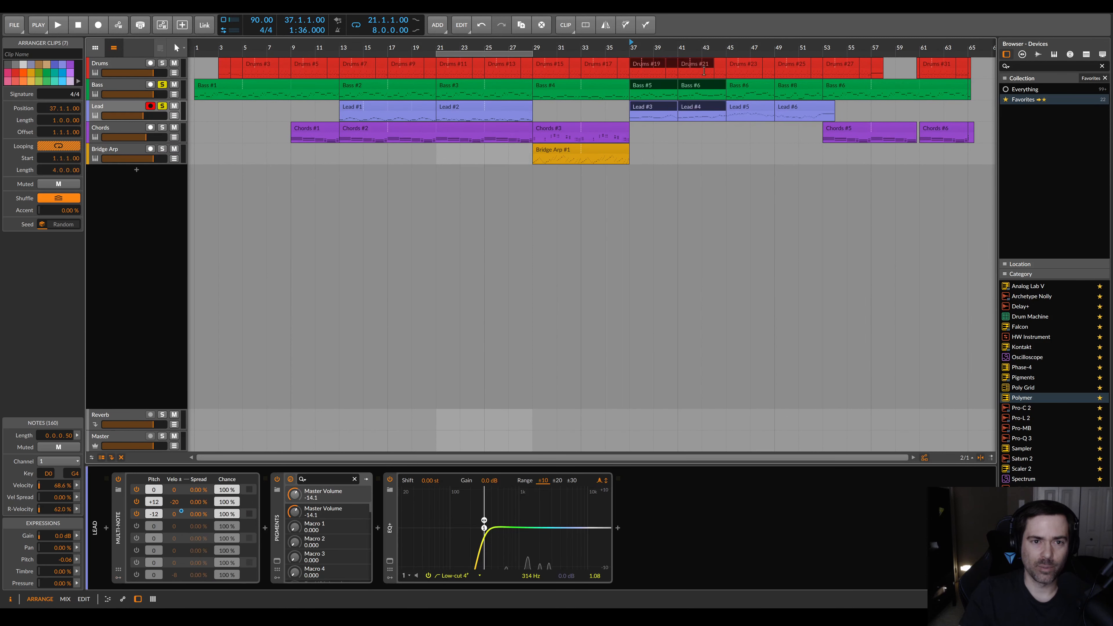
left_click(731, 204)
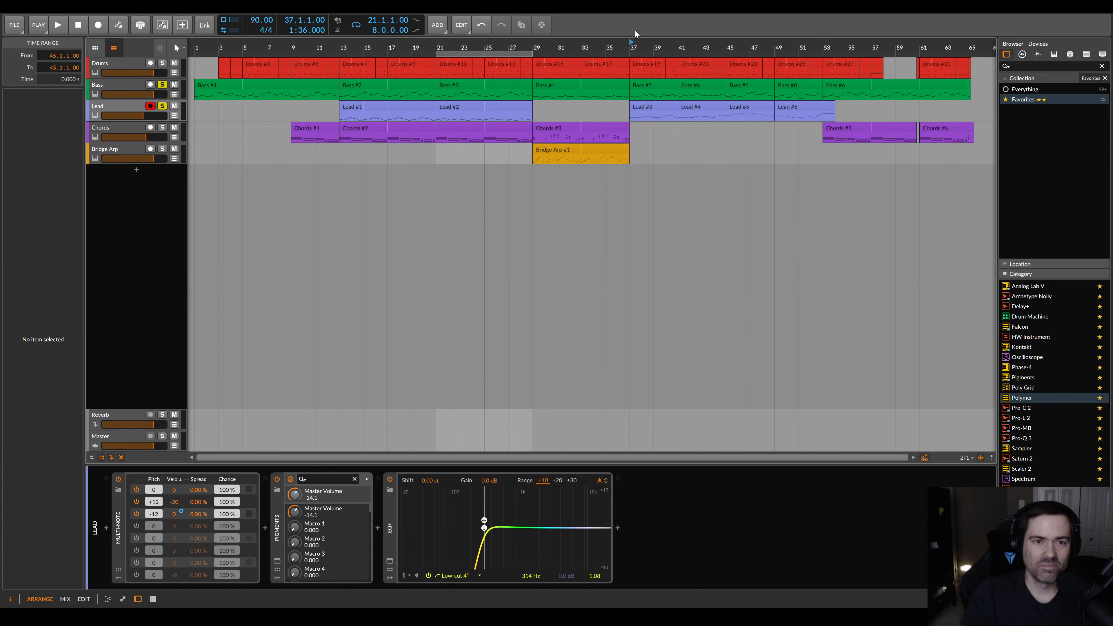
left_click(646, 194)
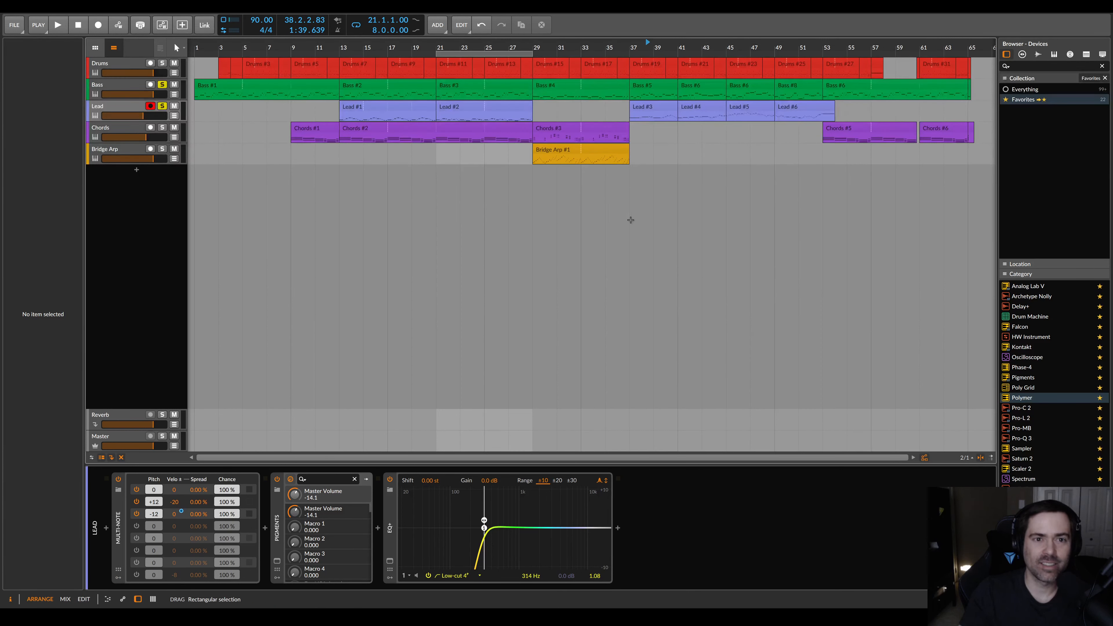
- Play the full arrangement from bar 37 with the Bass and Lead solos off, and stop playback after the lead ends
left_click(630, 220)
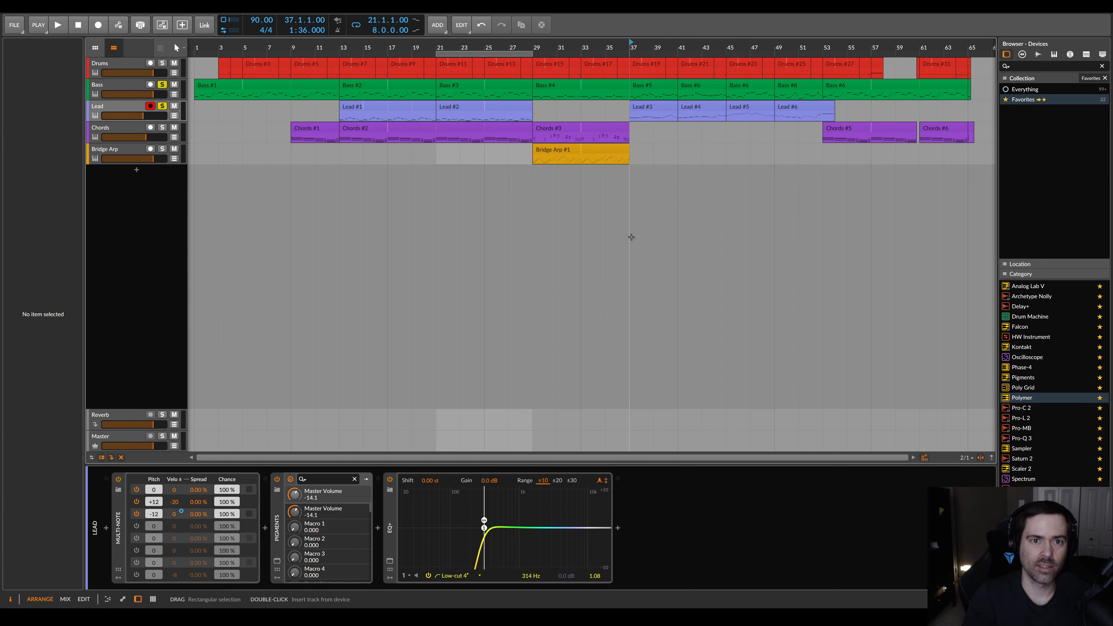
key("space")
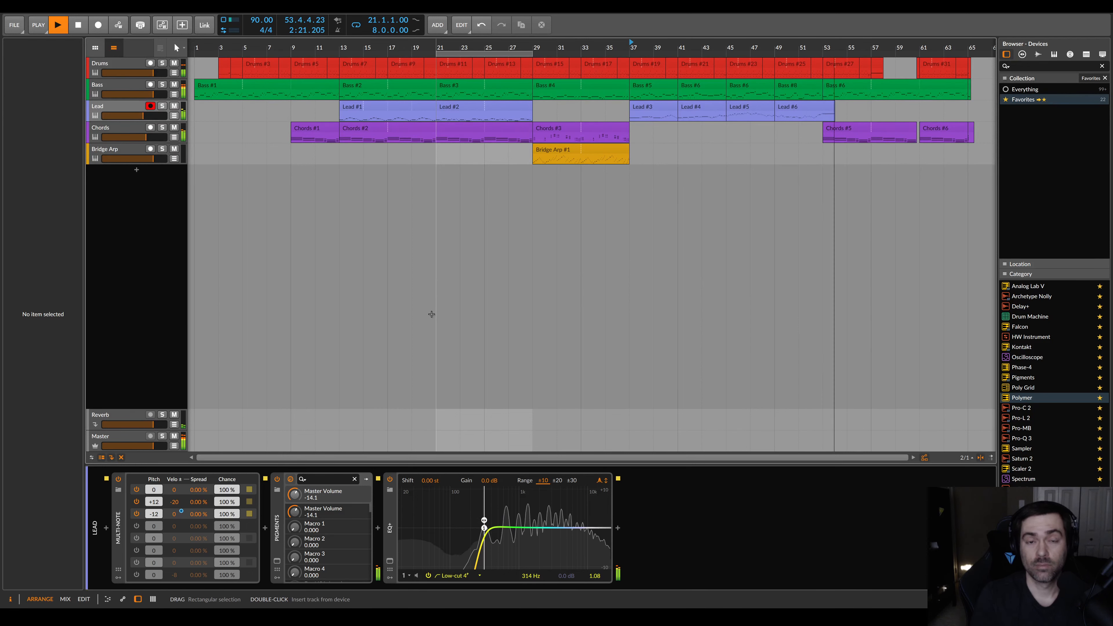
left_click(87, 25)
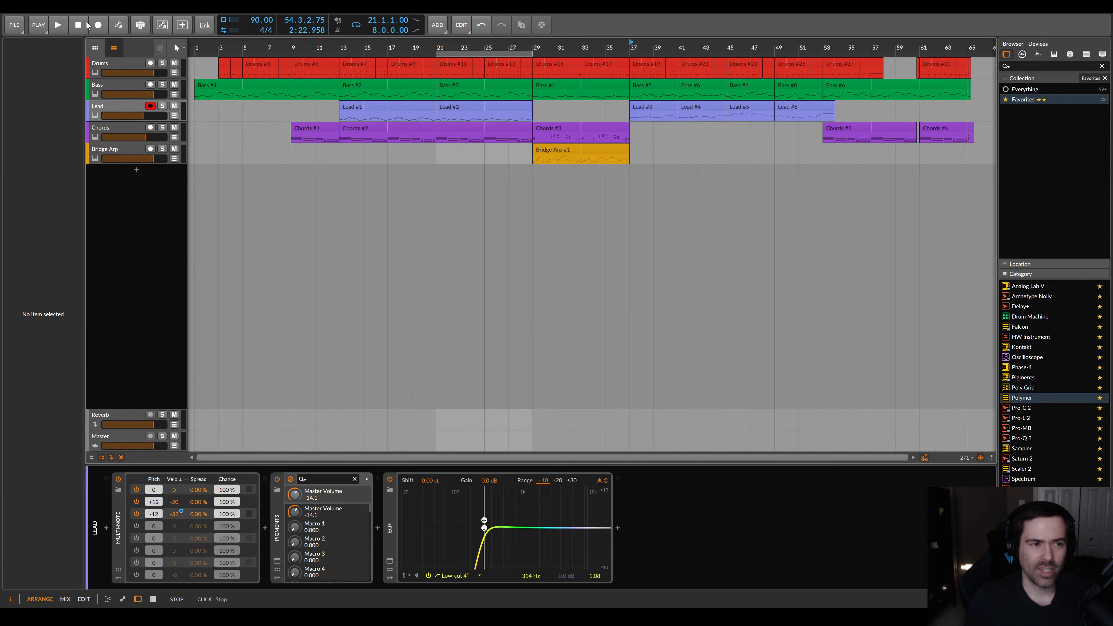
- Compare the opening section before bar 29 with the section from bar 37 by highlighting each group of clips and clearing the selections
left_click_drag(197, 186, 229, 120)
left_click_drag(224, 201, 528, 57)
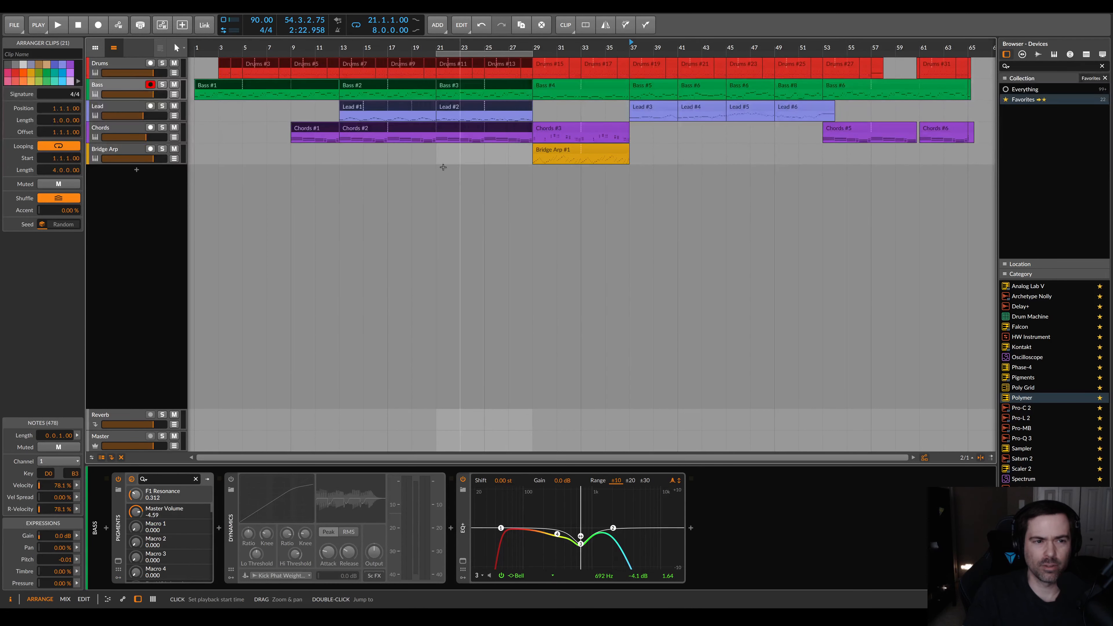
left_click(302, 215)
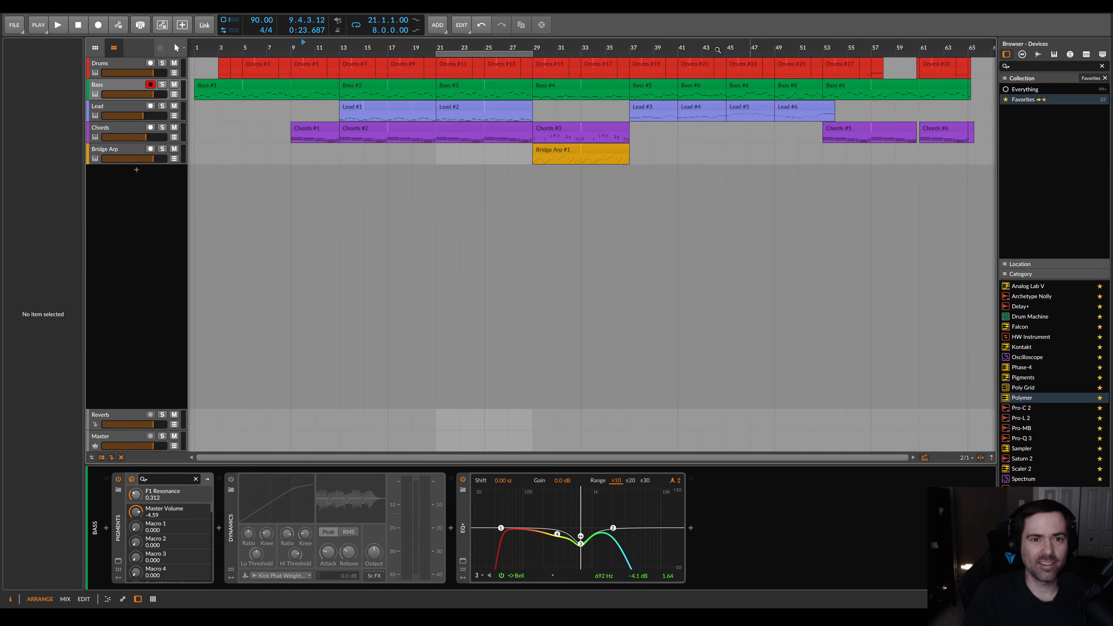
left_click_drag(661, 190, 796, 73)
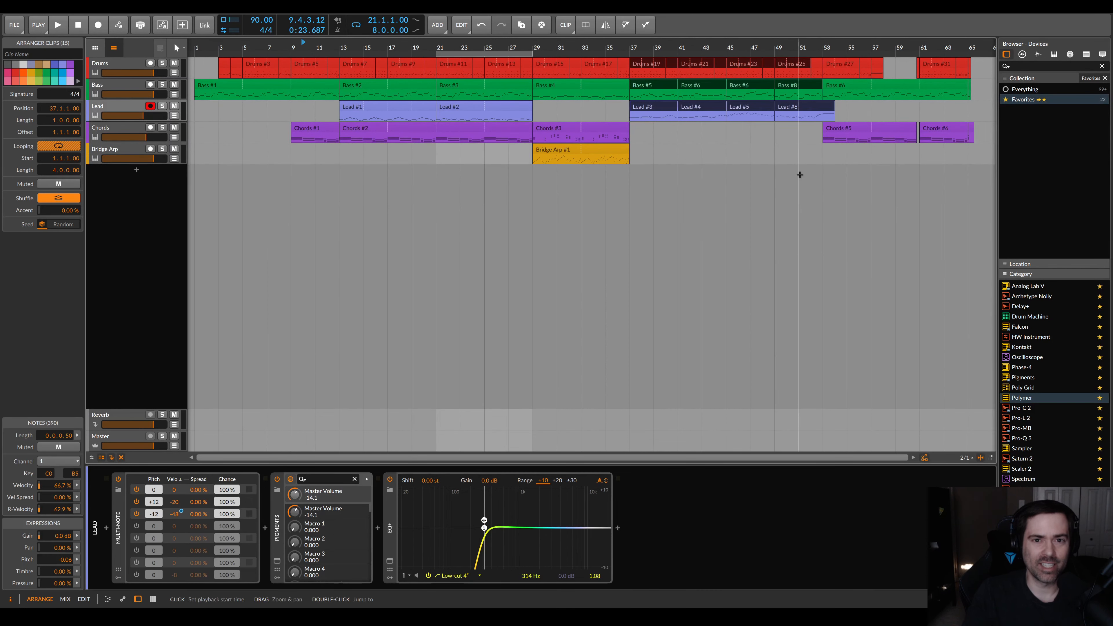
left_click(799, 174)
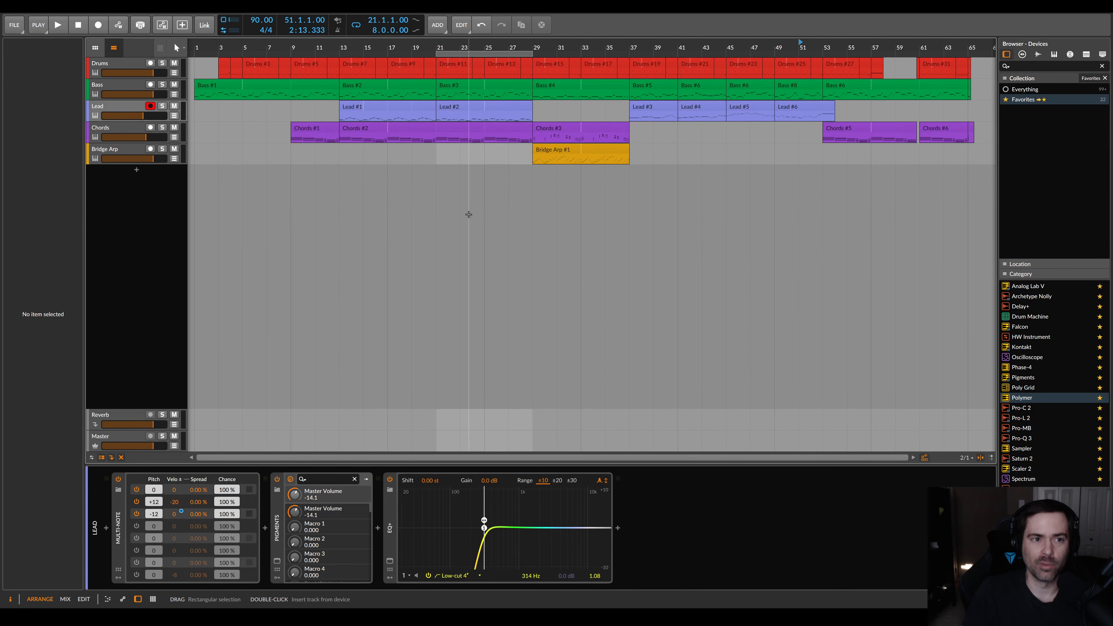
left_click_drag(468, 214, 196, 54)
left_click(294, 210)
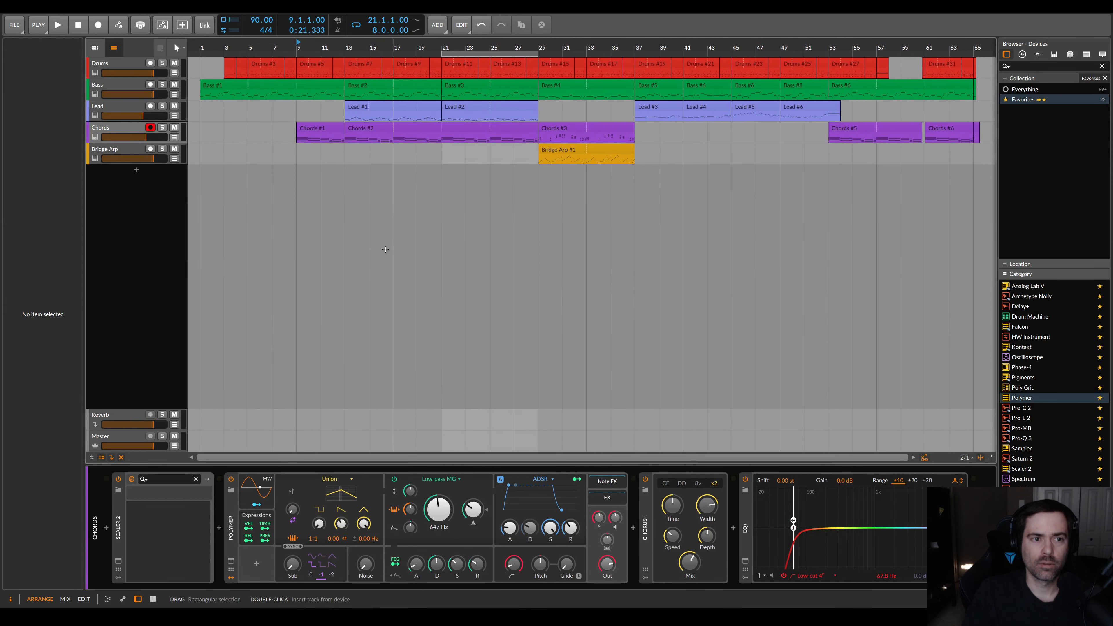
left_click_drag(679, 182, 835, 59)
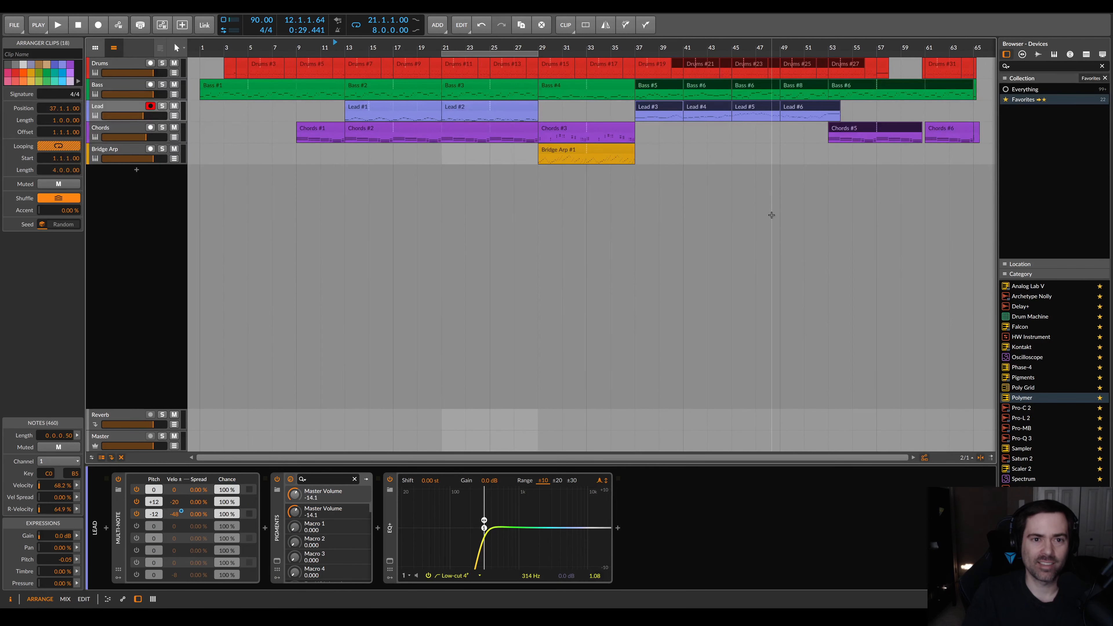
left_click(772, 214)
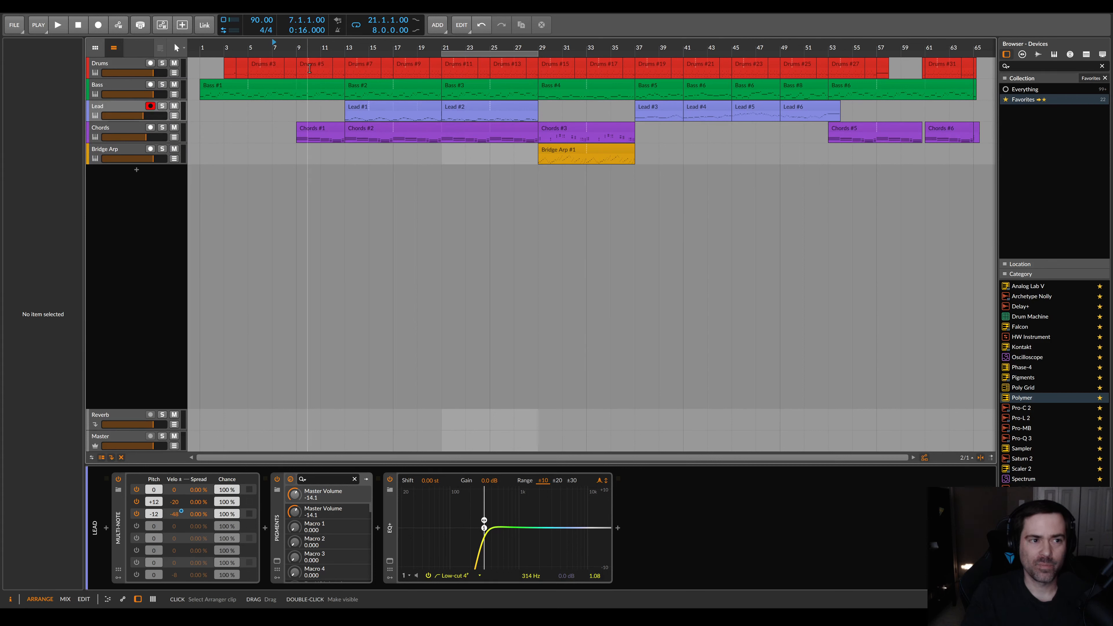
- Solo the Chords track, audition the Chords #1 clip from bar 9, and clear the clip selection
left_click(309, 129)
key("space")
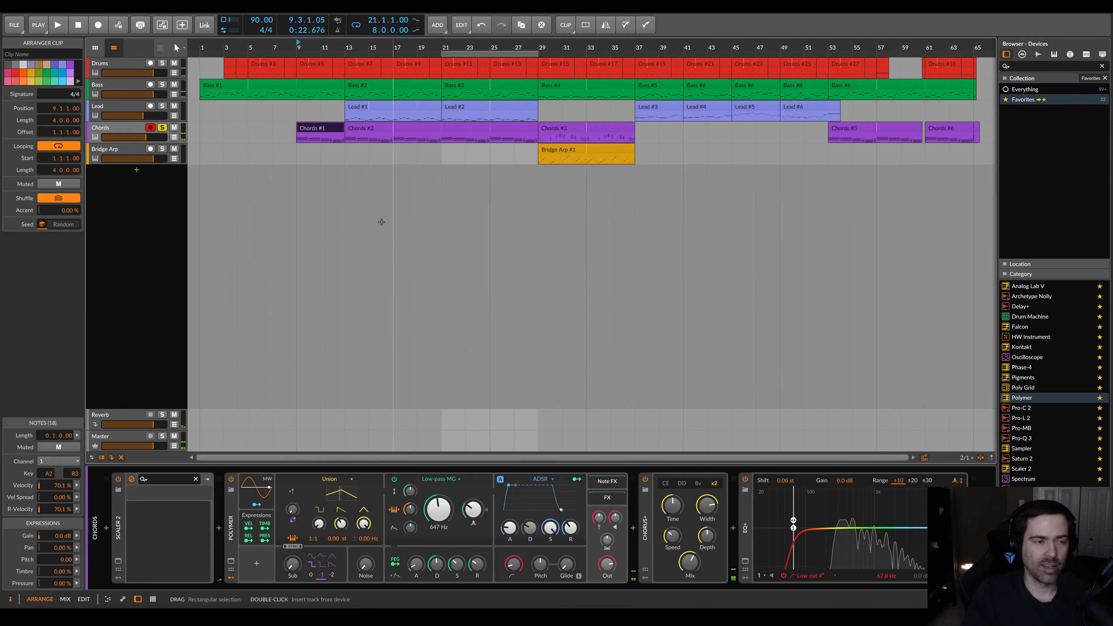
left_click(368, 206)
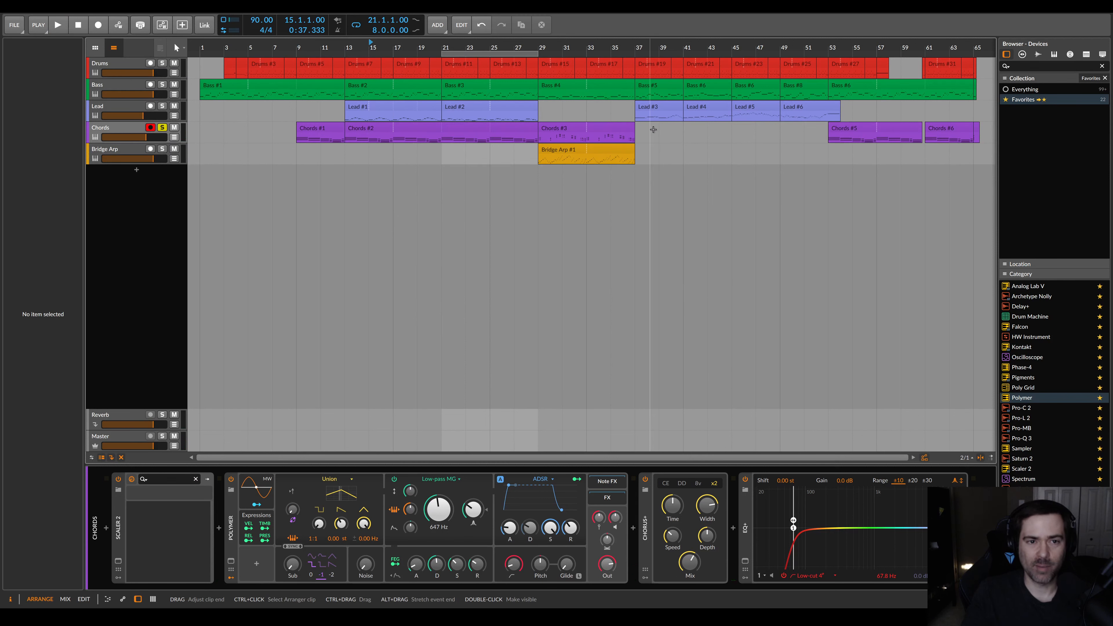
- Mark the empty stretch of the Chords track between bars 37 and 53, clear it, and set the play start to bar 17
left_click_drag(649, 124, 823, 163)
left_click(810, 244)
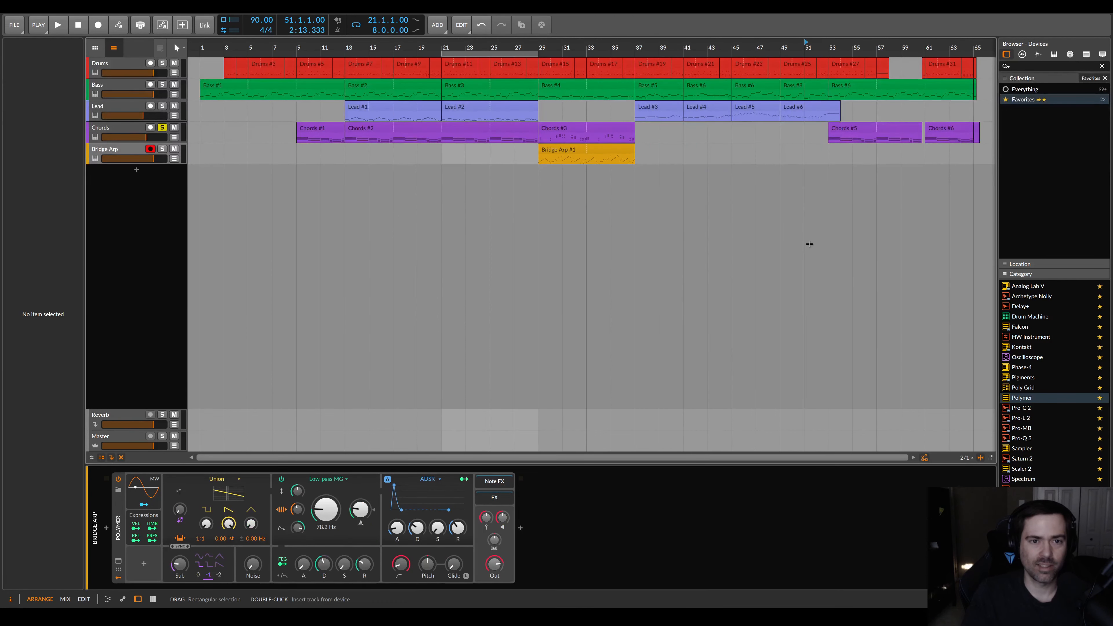
left_click(395, 45)
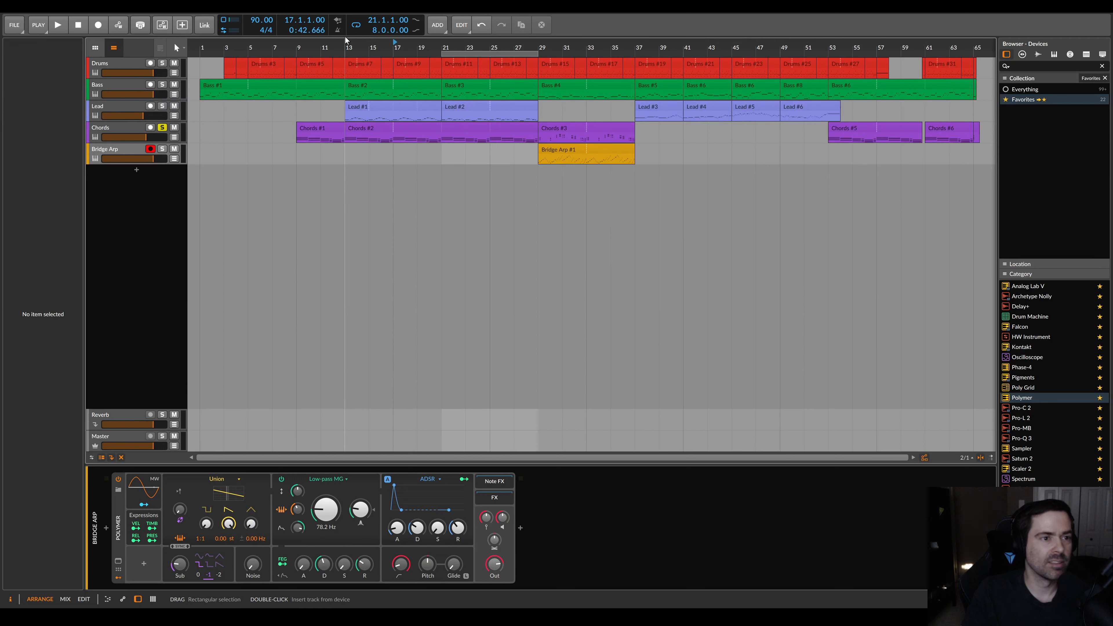